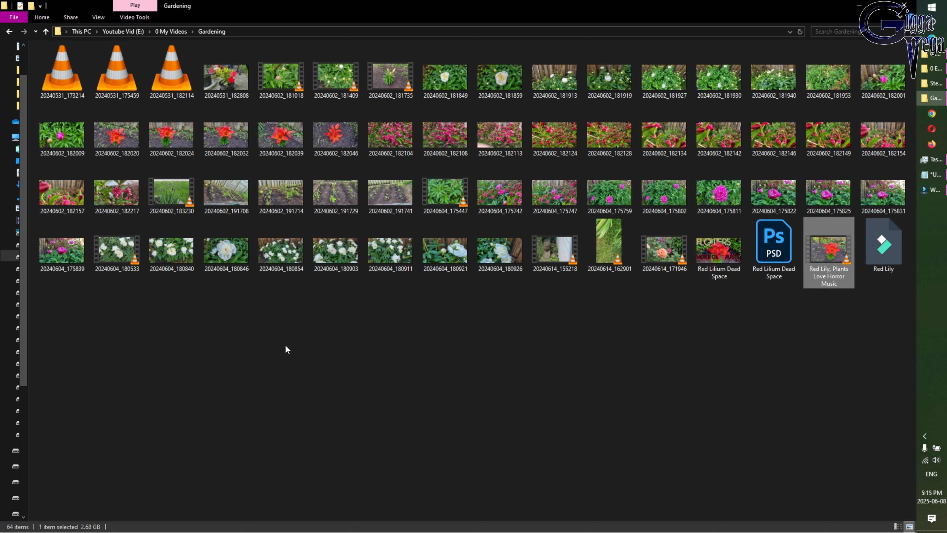
Show the Gardening folder's photos and videos as Extra large icons and scroll through the thumbnails
left_click(102, 20)
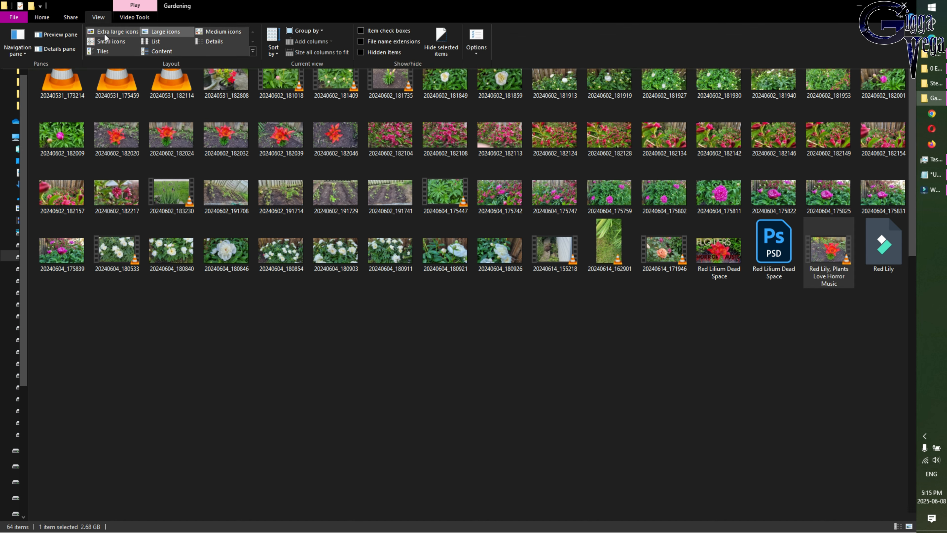
left_click(104, 34)
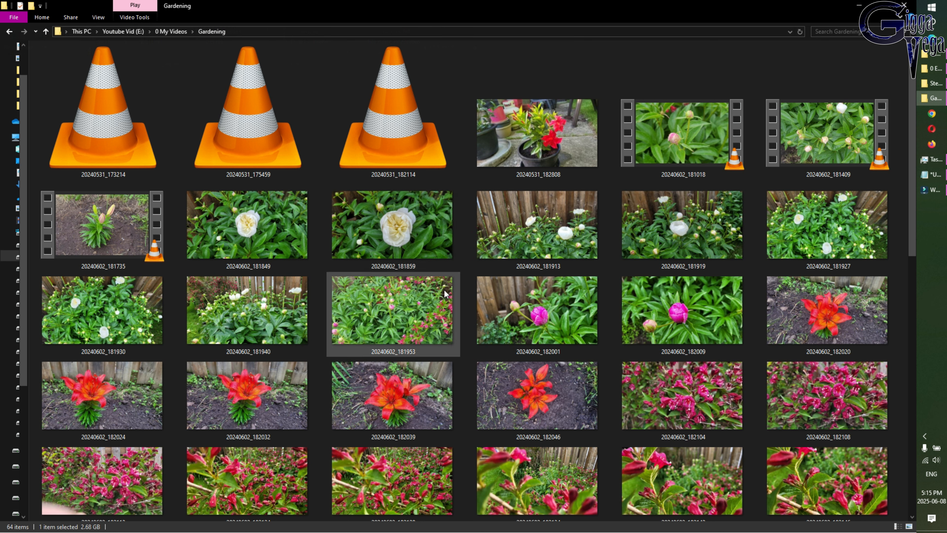
mouse_move(551, 300)
scroll(426, 249, "down", 3)
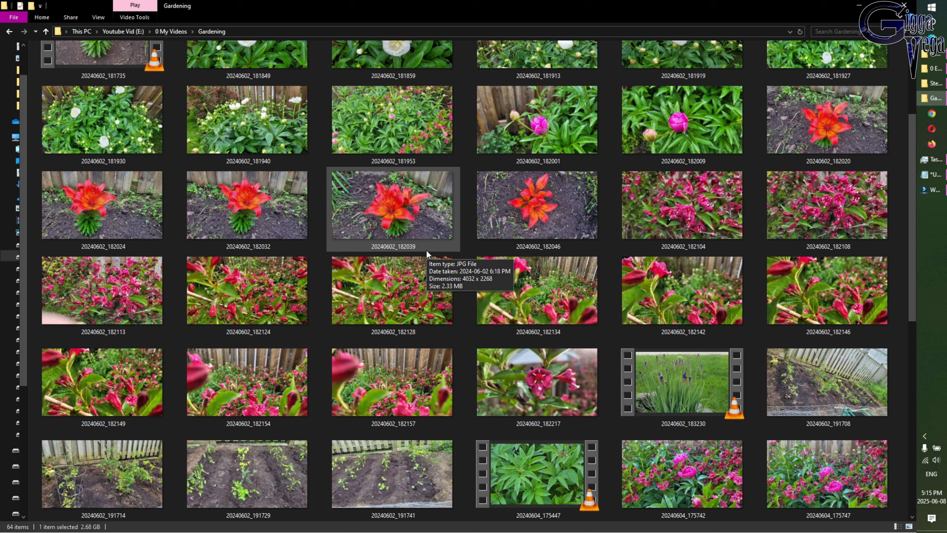
scroll(426, 249, "down", 5)
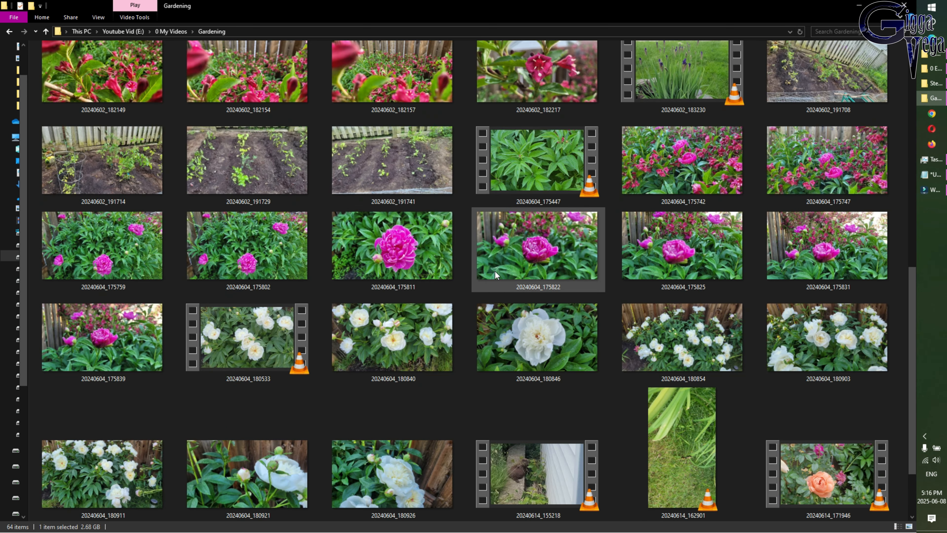
Switch to the empty Filmora project, then return to the Gardening folder and drag 20240602_181735 toward Filmora
left_click(929, 190)
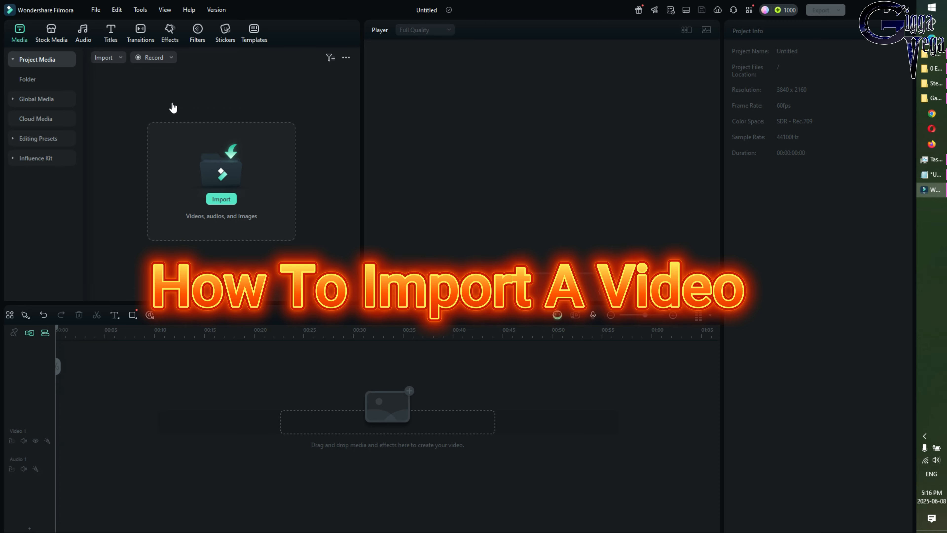
left_click(928, 100)
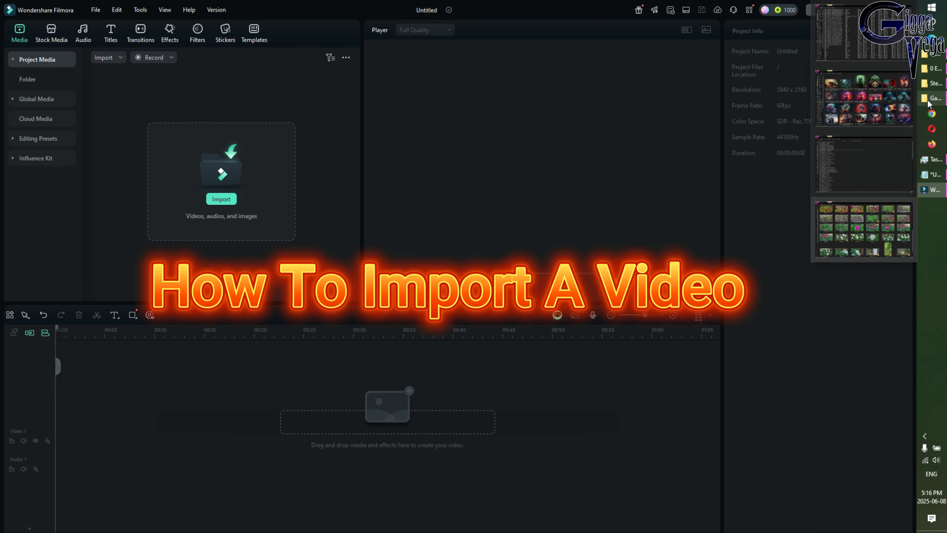
left_click(862, 230)
scroll(118, 217, "up", 5)
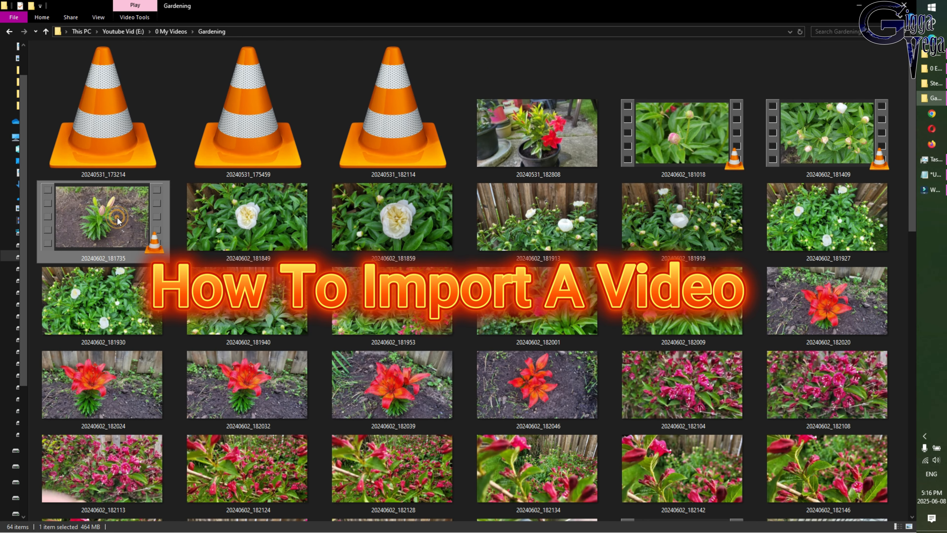
left_click_drag(118, 218, 931, 191)
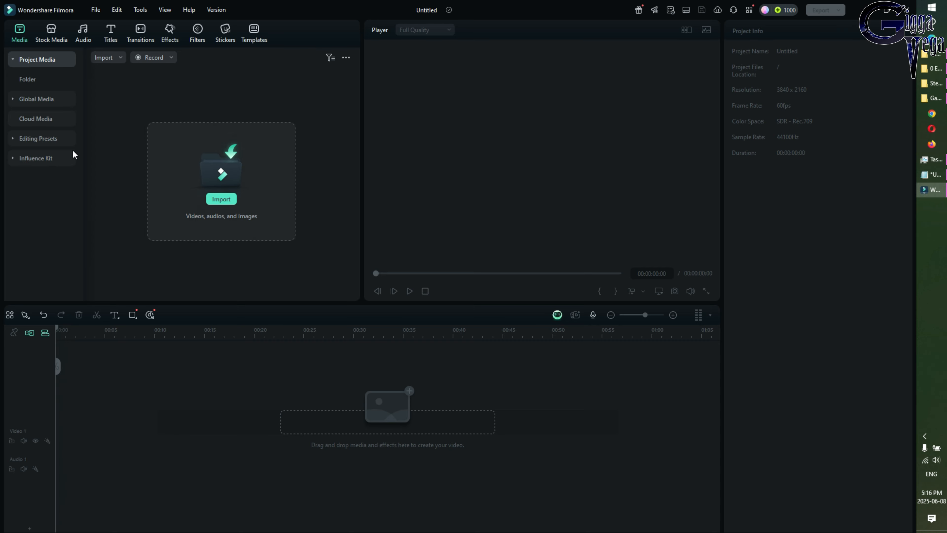
Import the 20240602_181735 video into Filmora's media, declining the proxy file
left_click(929, 97)
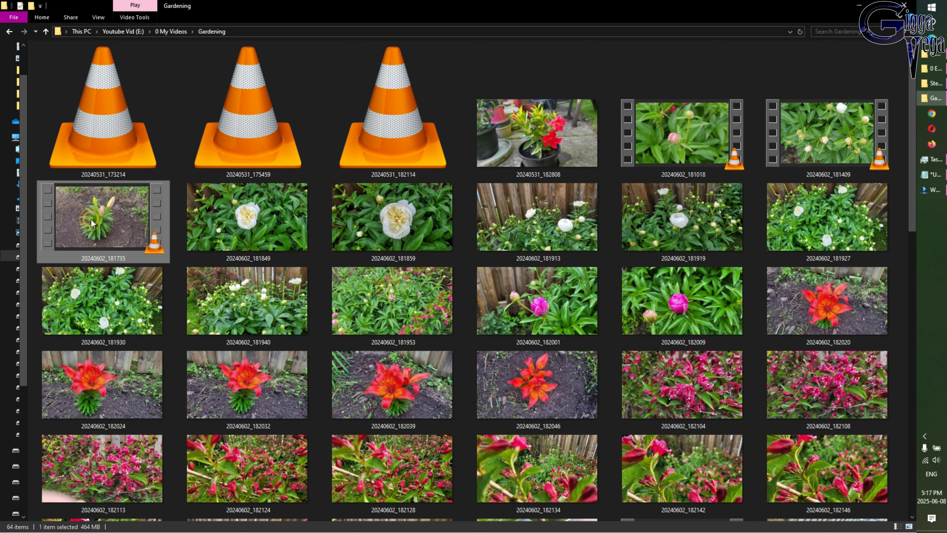
left_click_drag(91, 219, 322, 173)
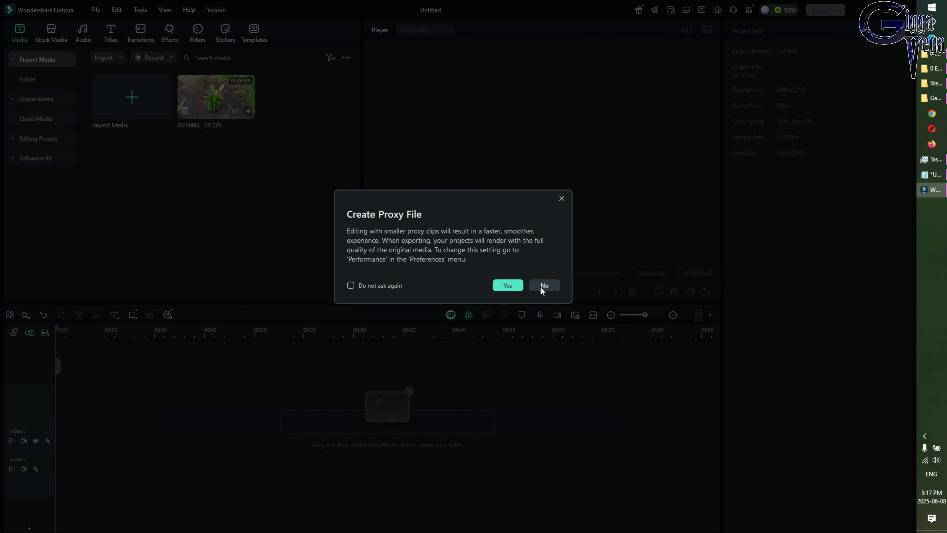
left_click(544, 286)
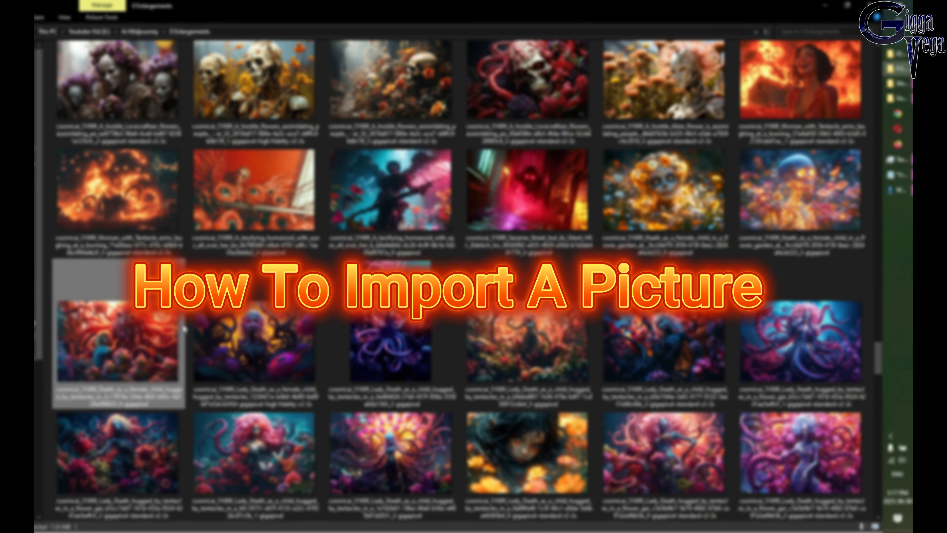
Add the cosmicai skull artwork image to Filmora's media and open the Stellar Blade OST folder
left_click_drag(653, 215, 172, 241)
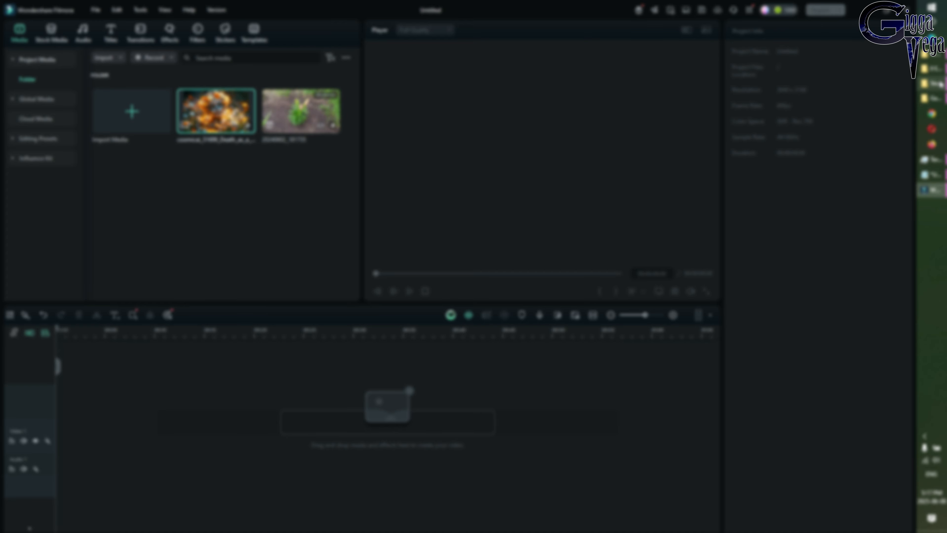
left_click(932, 84)
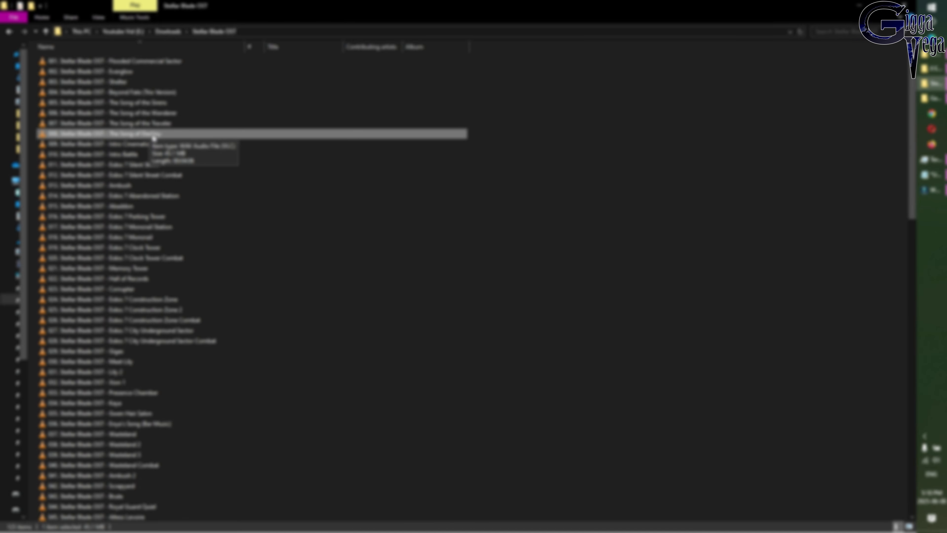
Import the 008. Stellar Blade OST music track into Filmora's project media
left_click(153, 137)
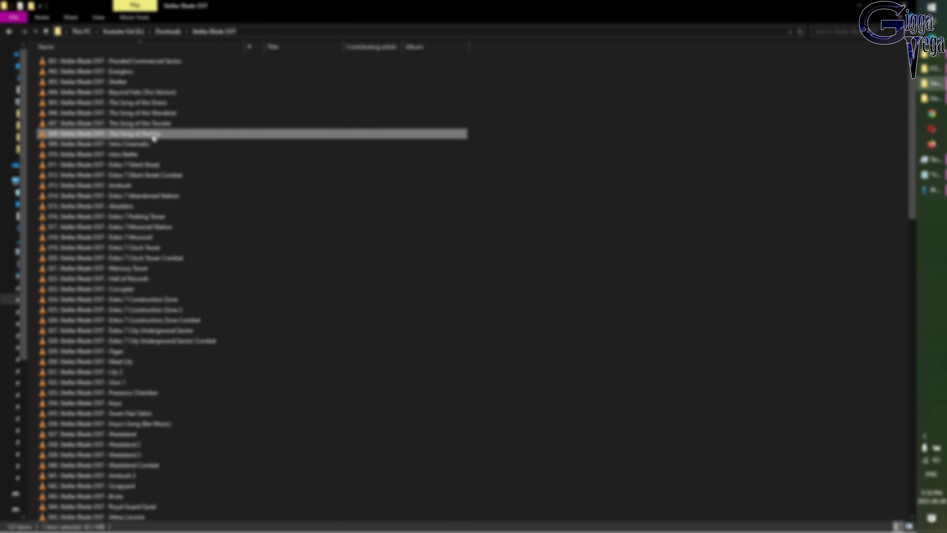
left_click_drag(153, 137, 182, 243)
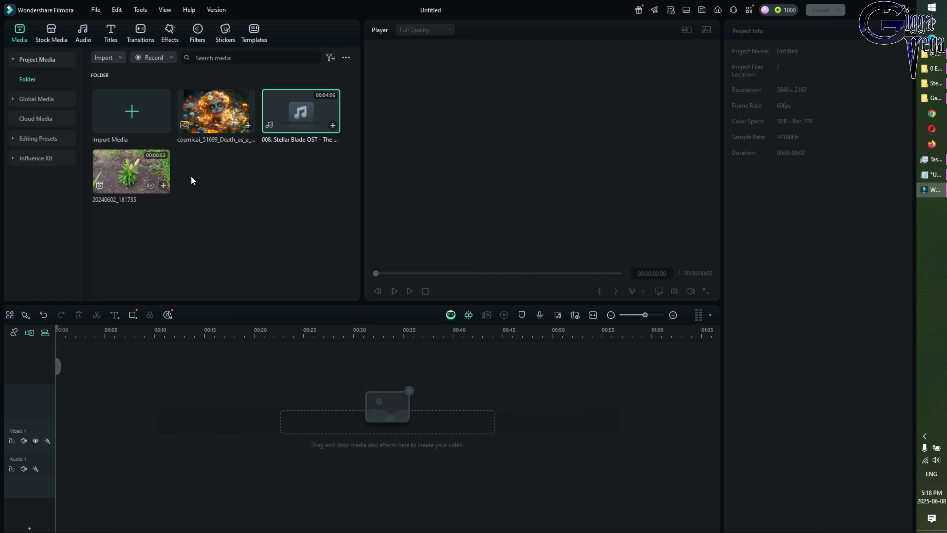
Import the 20240531_173214 video without a proxy file and clear the media bin selection
left_click(935, 99)
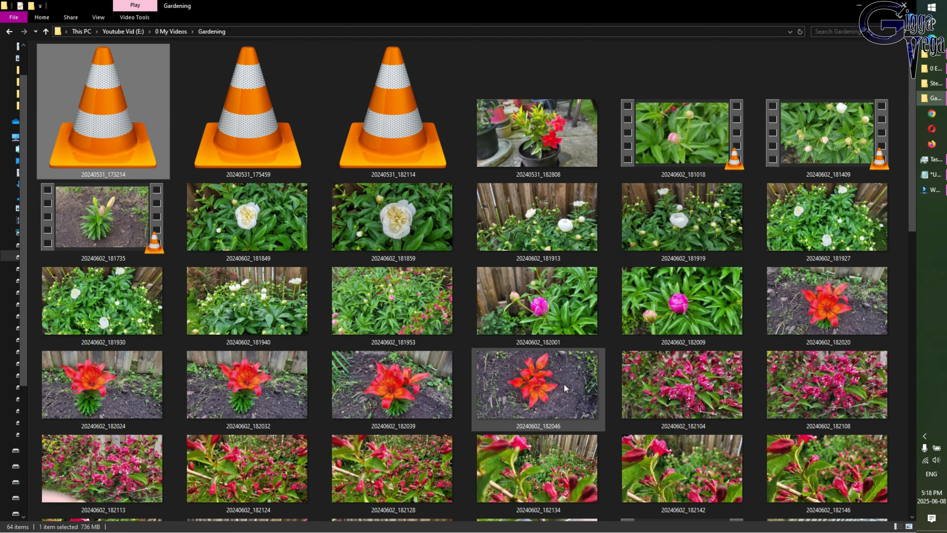
left_click_drag(118, 114, 280, 228)
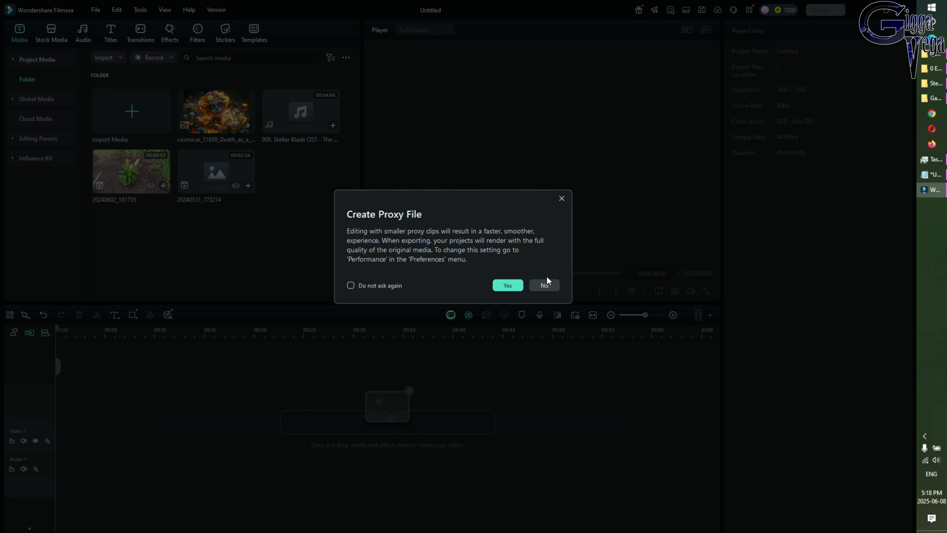
left_click(544, 286)
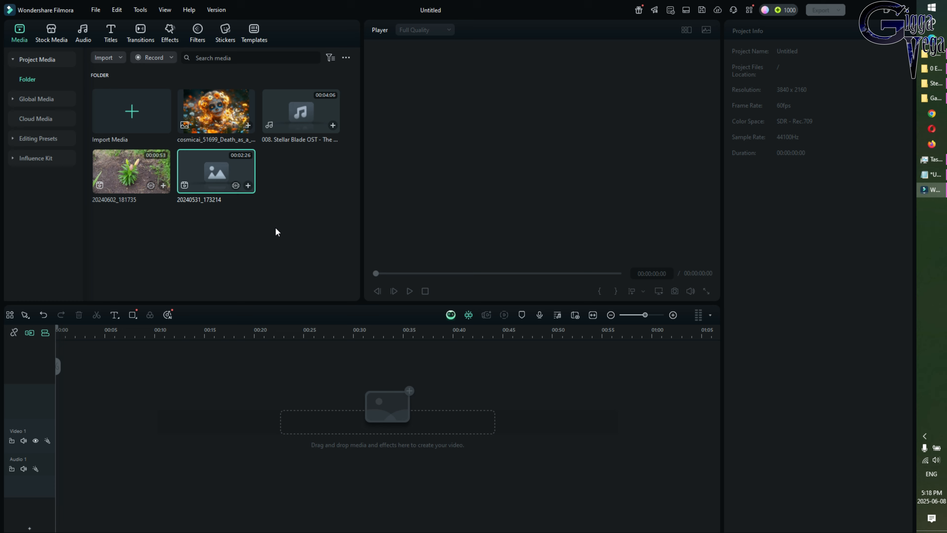
left_click(251, 271)
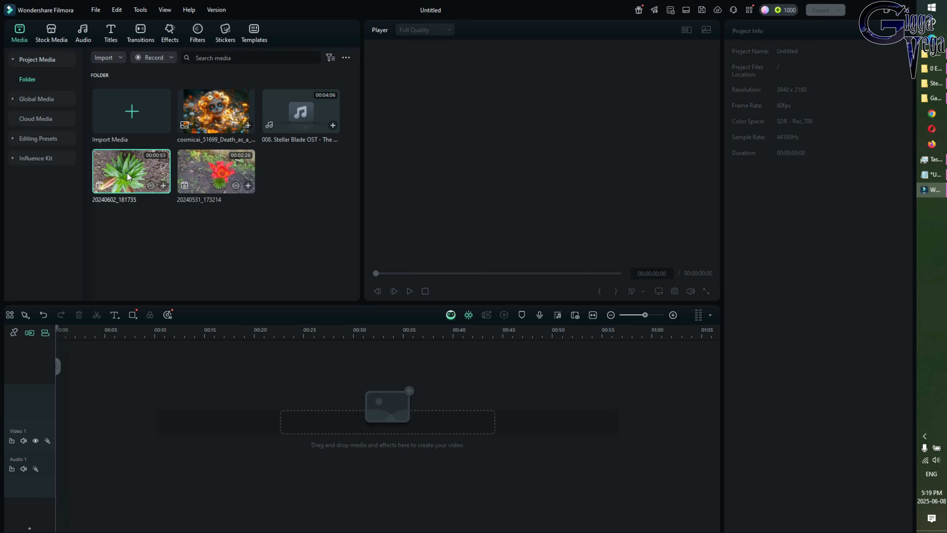
Put 20240602_181735 on Video 1, then add and delete the cosmicai image clip above it
left_click_drag(120, 177, 249, 343)
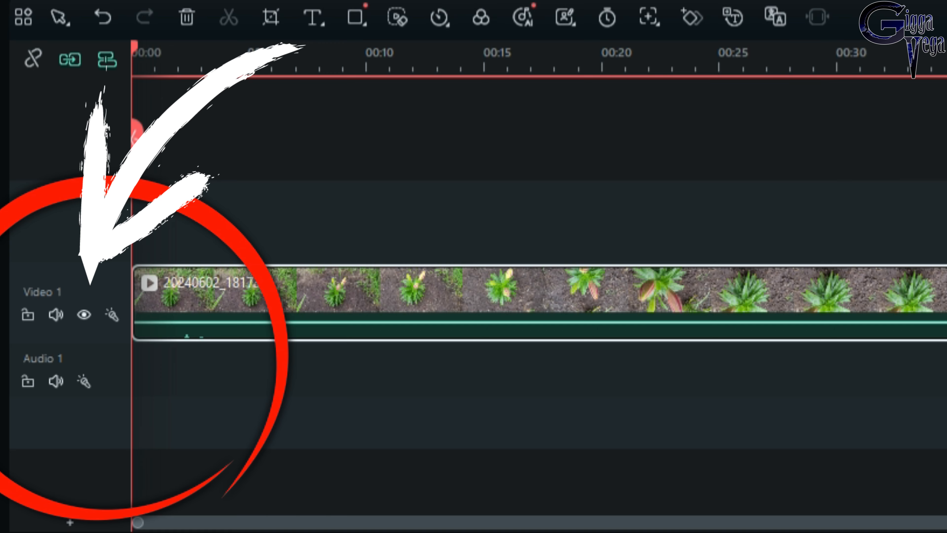
left_click_drag(224, 41, 179, 231)
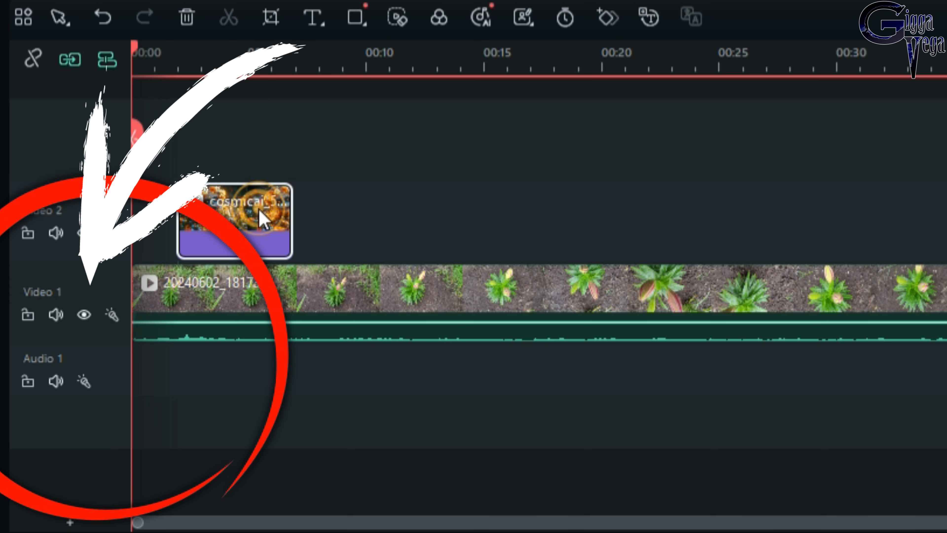
key("Delete")
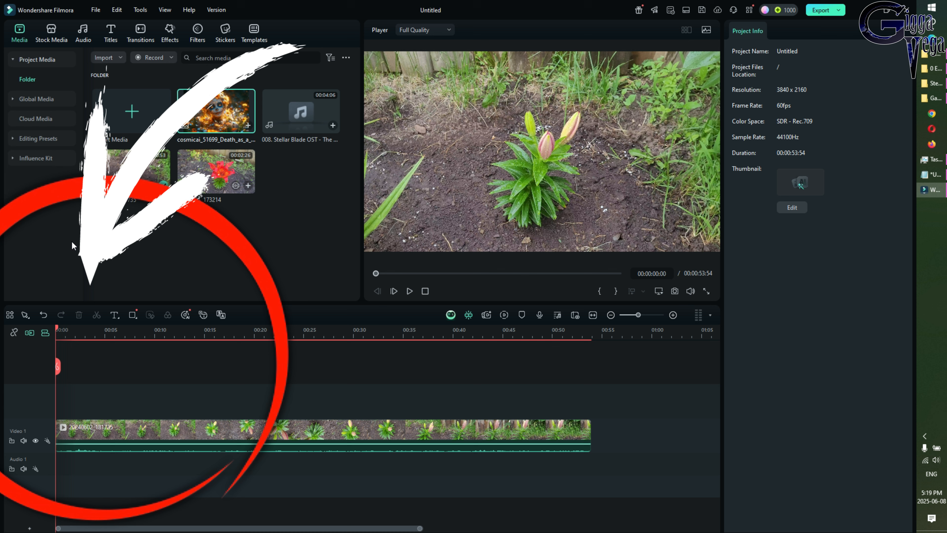
Select the garden clip on the timeline and pause its preview at 00:00:22:28
left_click(163, 424)
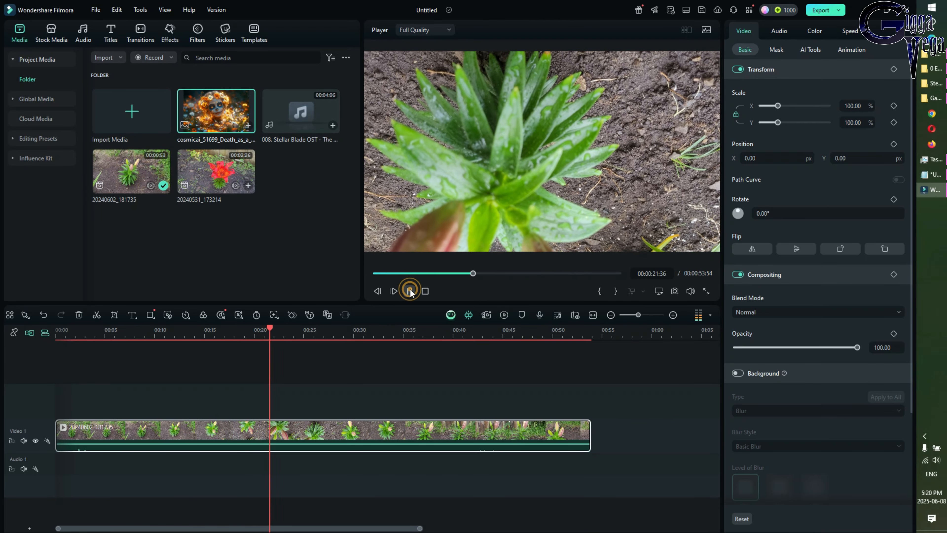
left_click(409, 292)
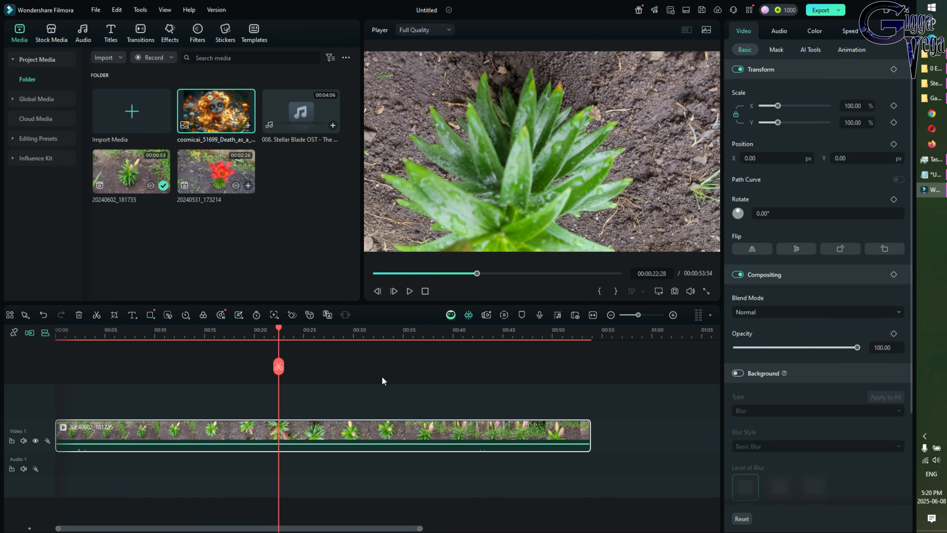
Mute the garden clip's audio from its context menu and resume preview playback
right_click(304, 435)
left_click(286, 438)
right_click(299, 431)
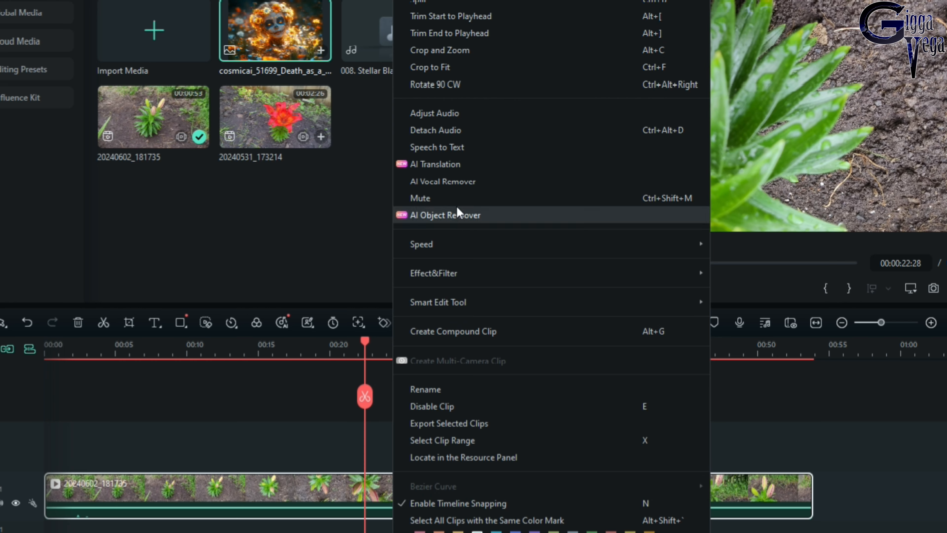
left_click(454, 198)
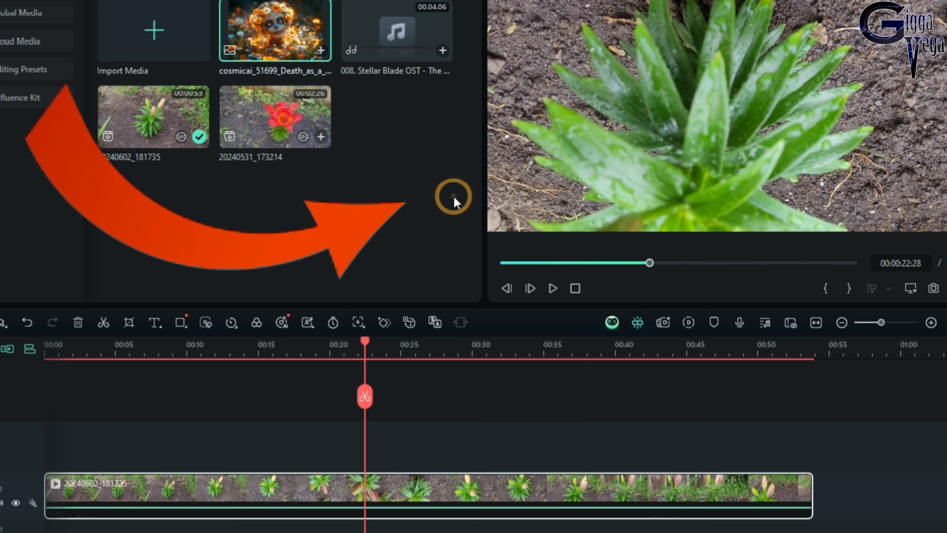
left_click(550, 289)
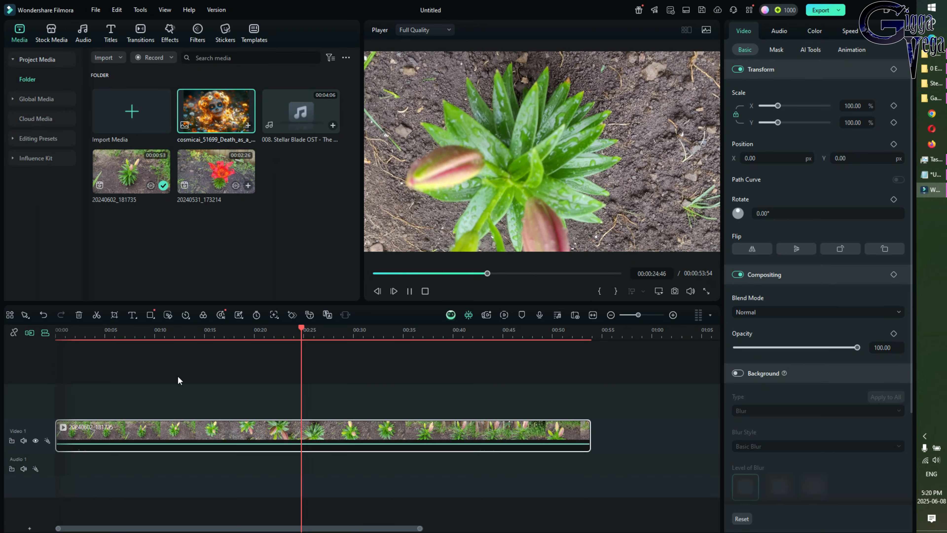
Jump the playhead to about 00:28, 00:49 and 00:20, then pause and stop at 00:00:00:00
left_click(177, 375)
left_click(340, 384)
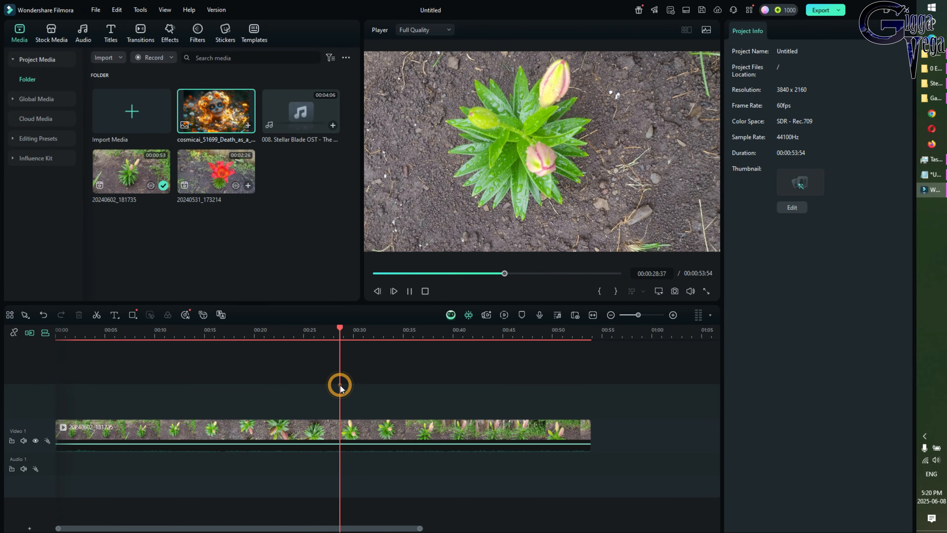
left_click(434, 390)
left_click(537, 386)
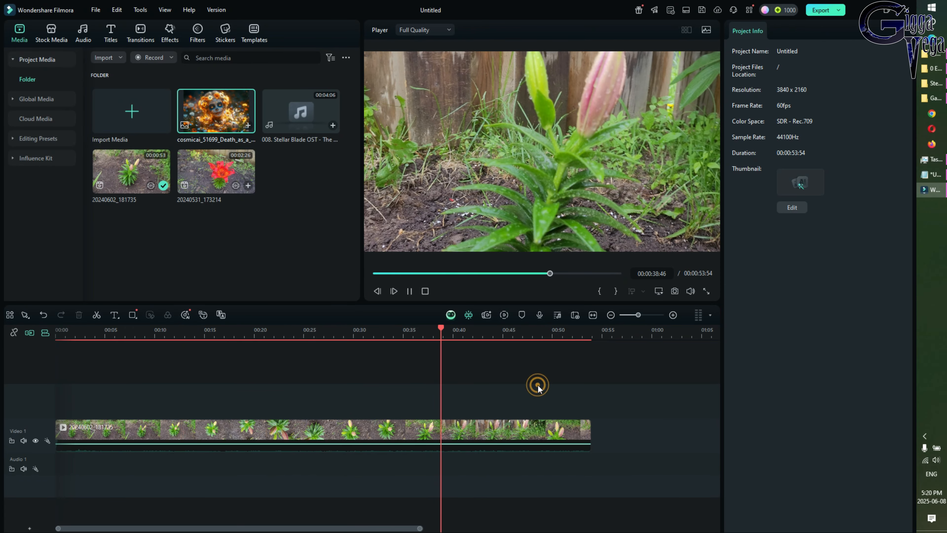
left_click(255, 390)
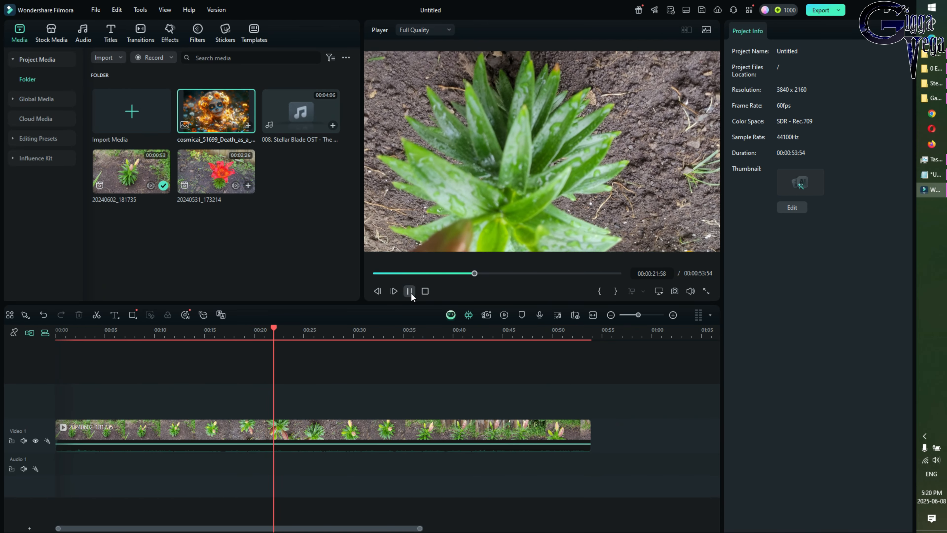
left_click(410, 292)
left_click(427, 291)
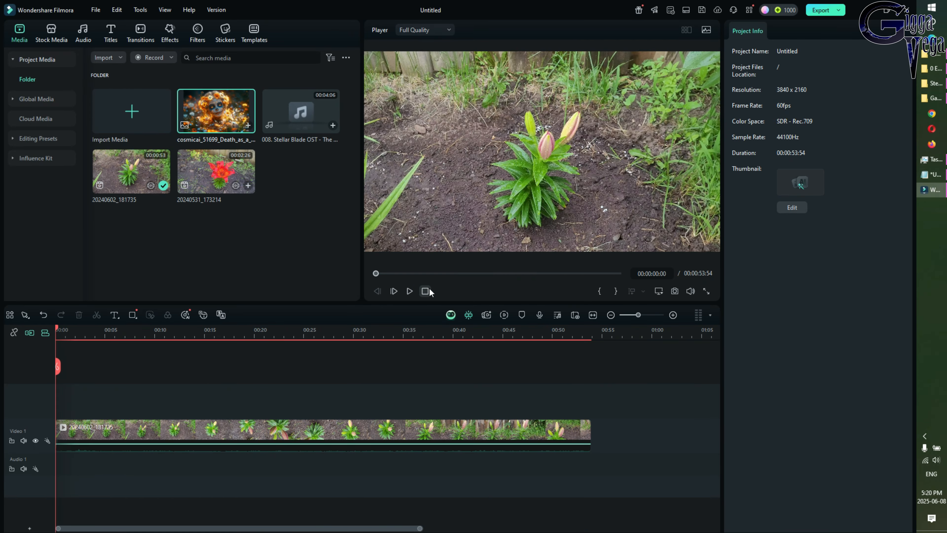
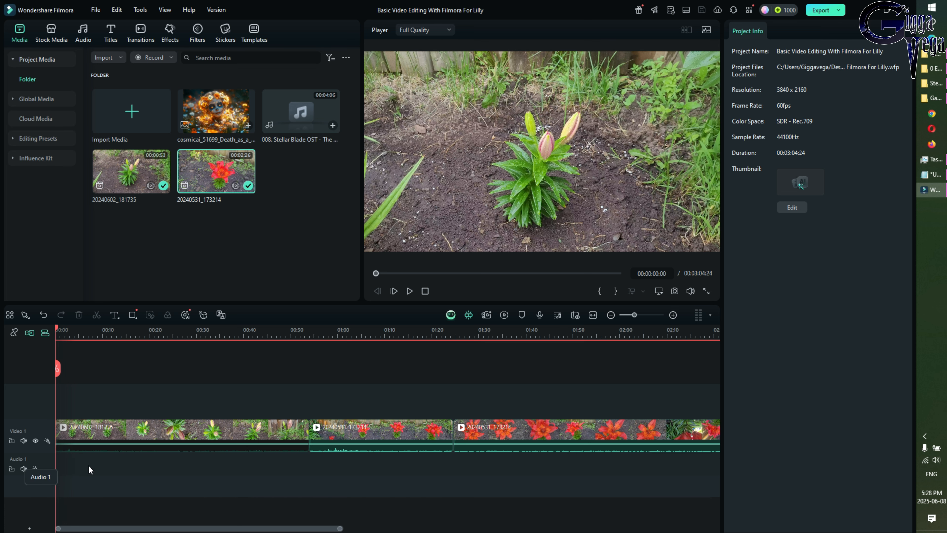
Put the Stellar Blade OST - The Song of Destiny track at the start of Audio 1 and play it
left_click(333, 127)
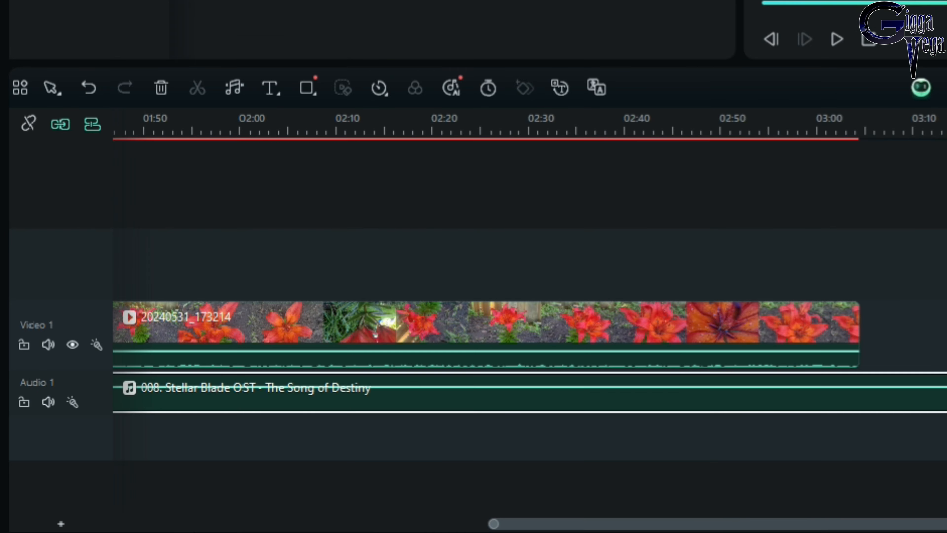
left_click(868, 43)
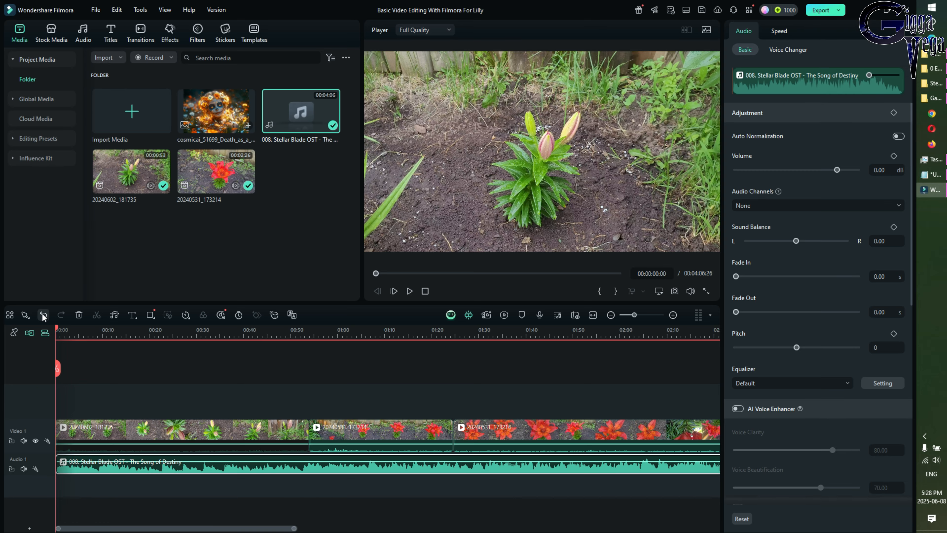
left_click(43, 317)
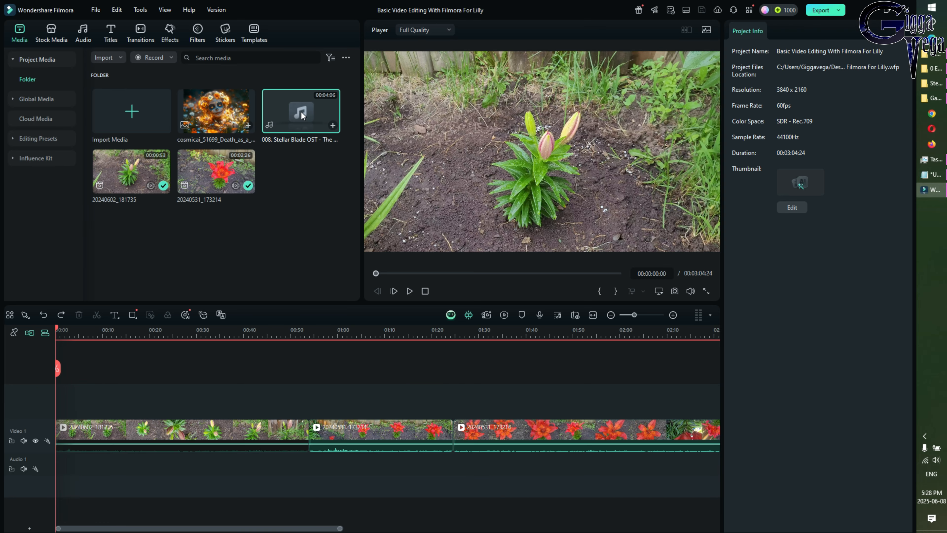
mouse_move(301, 113)
left_mouse_down()
mouse_move(305, 135)
mouse_move(308, 115)
left_mouse_up()
left_click_drag(302, 127, 62, 480)
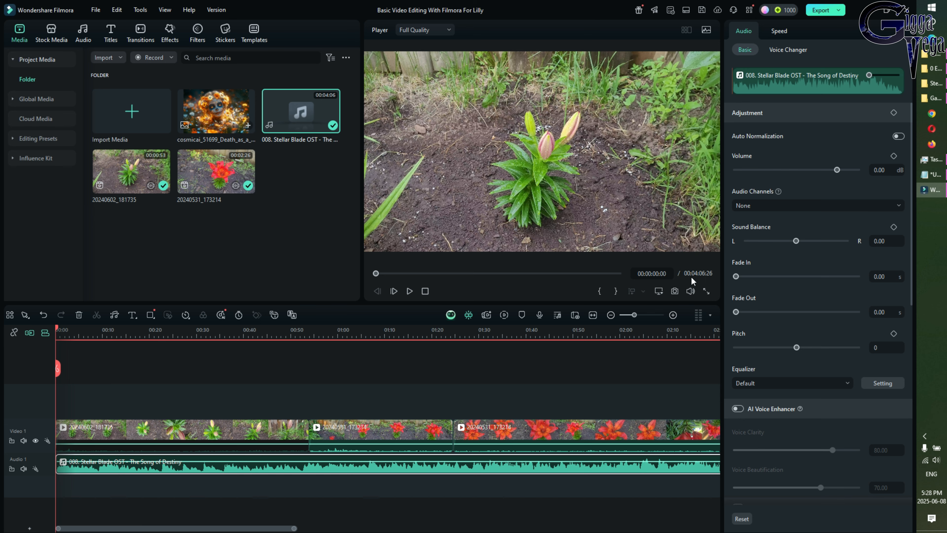
left_click(409, 292)
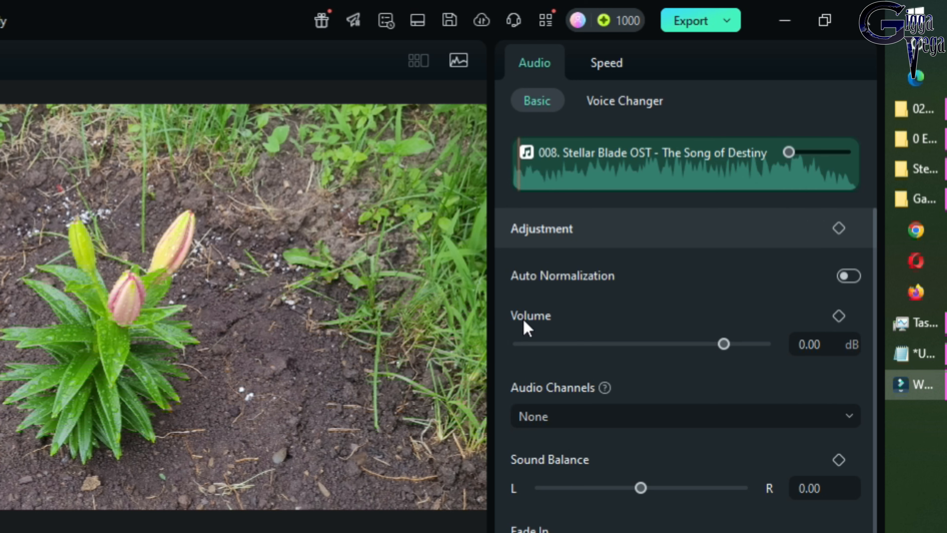
Lower the music track's volume to about -18 dB (-18.05) and preview the result
left_click(534, 319)
left_click(546, 319)
left_click(555, 315)
left_click(525, 317)
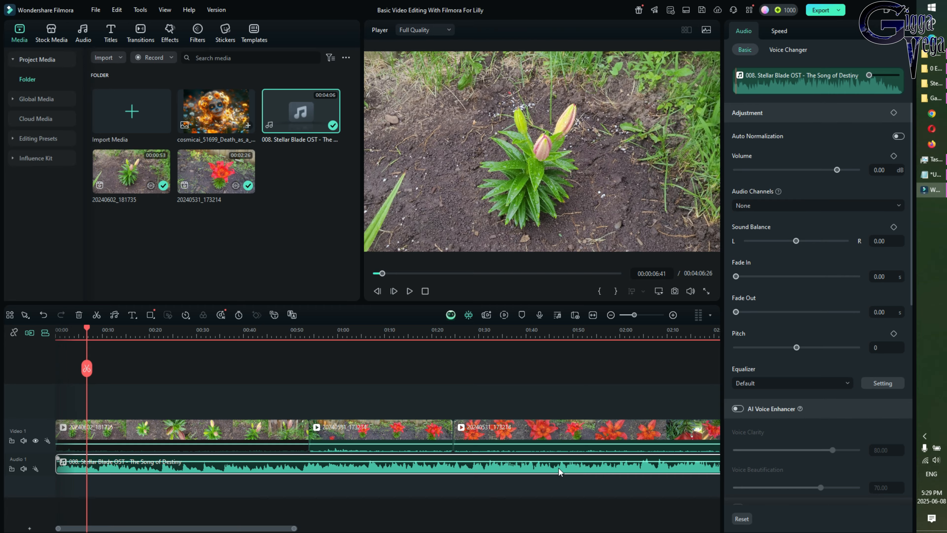
left_click_drag(837, 170, 819, 170)
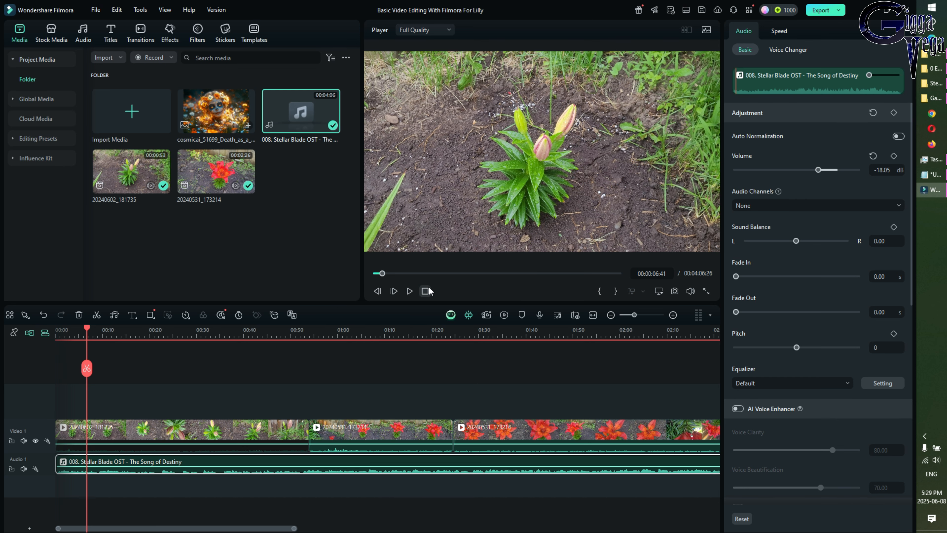
left_click(410, 290)
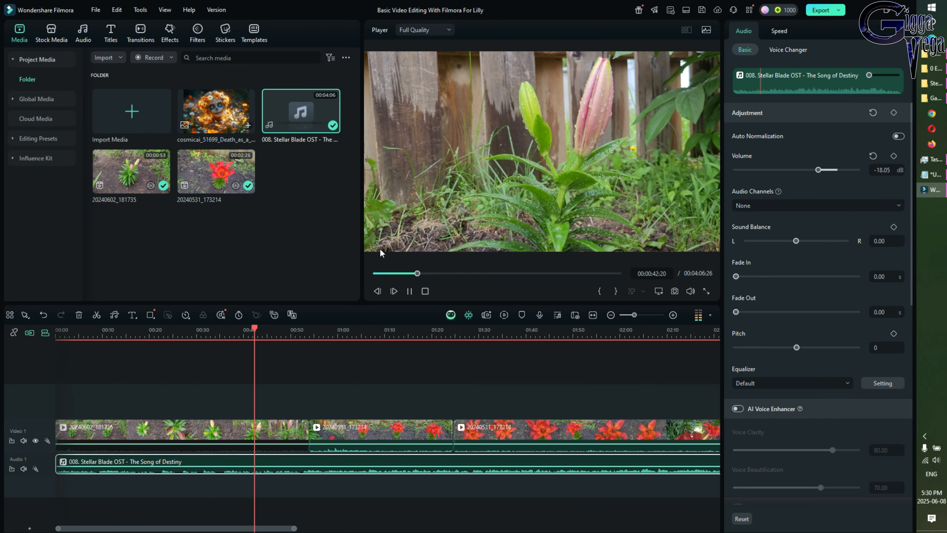
Pause playback and save the project with the quieter music
left_click(408, 291)
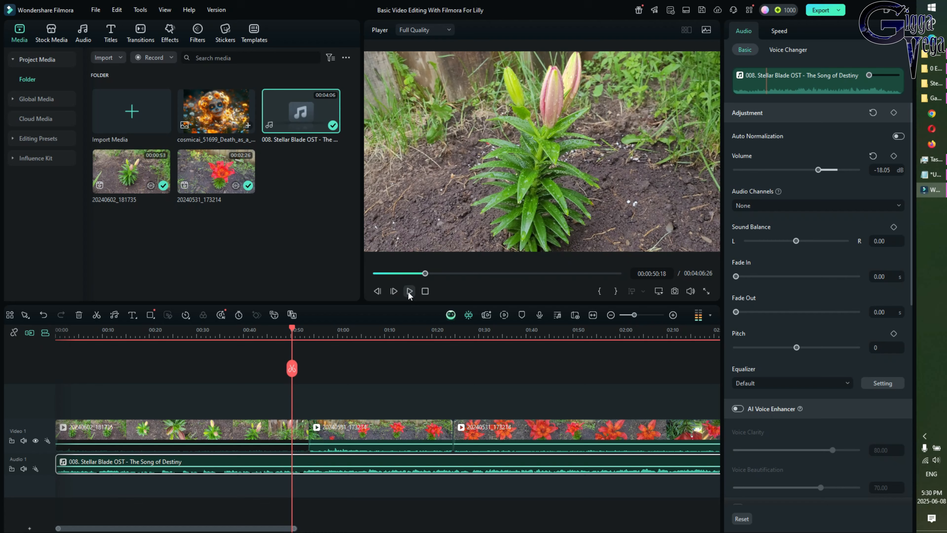
left_click(705, 13)
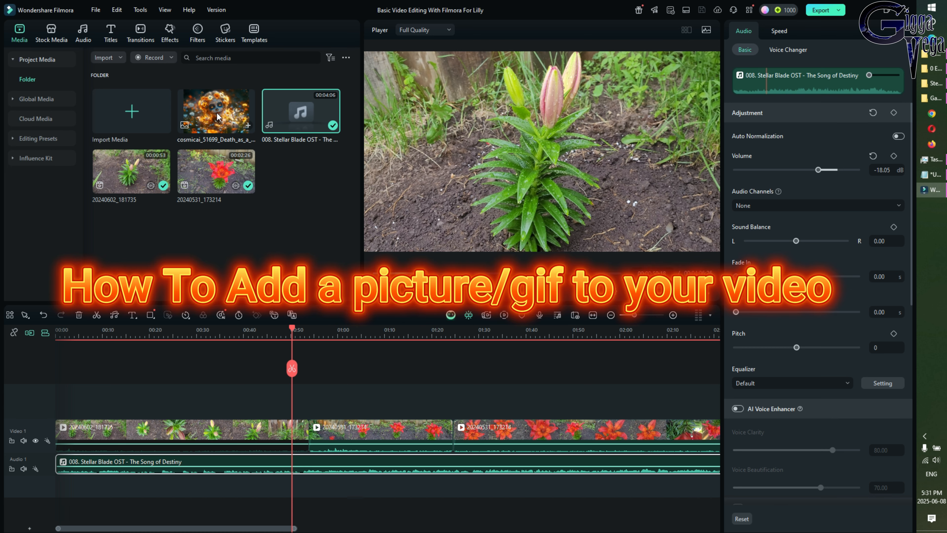
Place the cosmicai Death image above the flower clips near 00:56 and 01:27, then select the first copy
left_click_drag(217, 117, 283, 233)
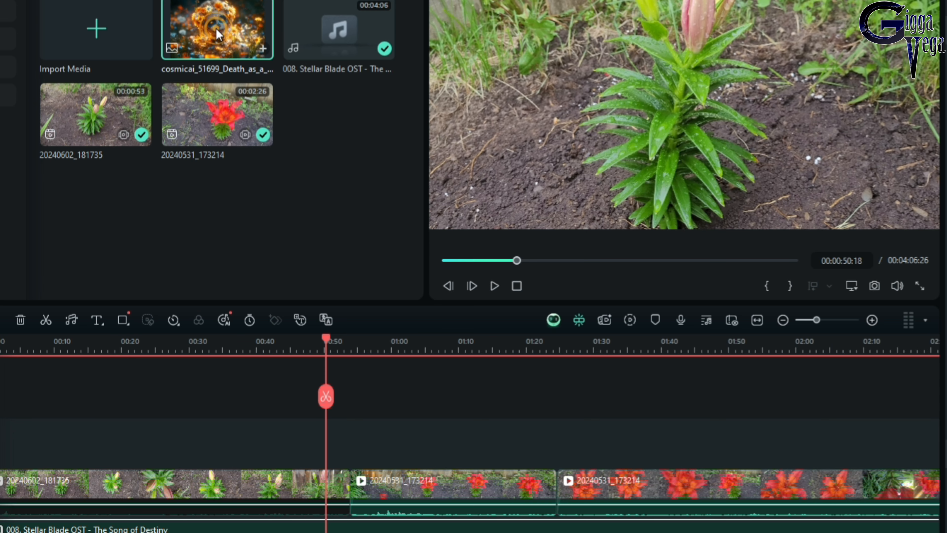
left_click_drag(216, 28, 369, 442)
left_click_drag(216, 28, 620, 453)
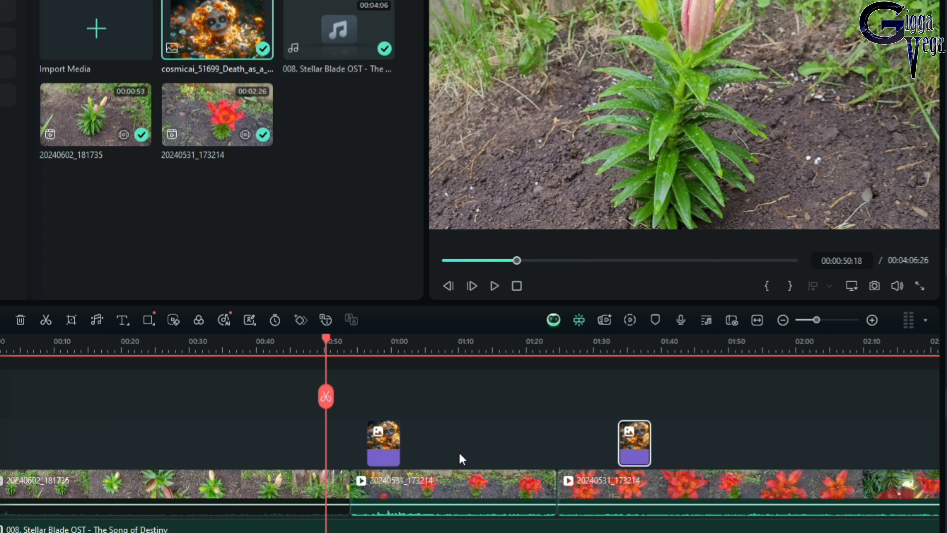
left_click(377, 445)
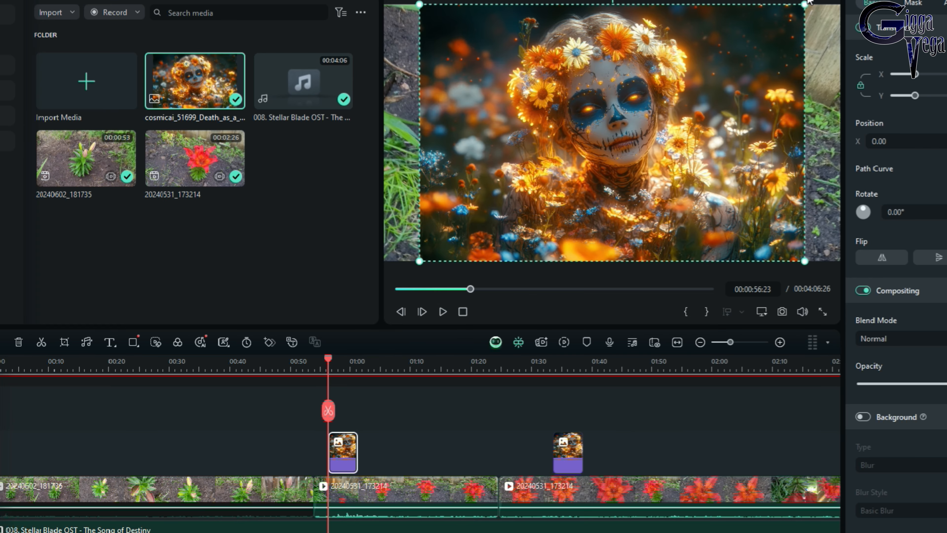
Mute the middle 20240531_173214 clip, replay from about 00:59 to check, then select the image clip
left_click(444, 312)
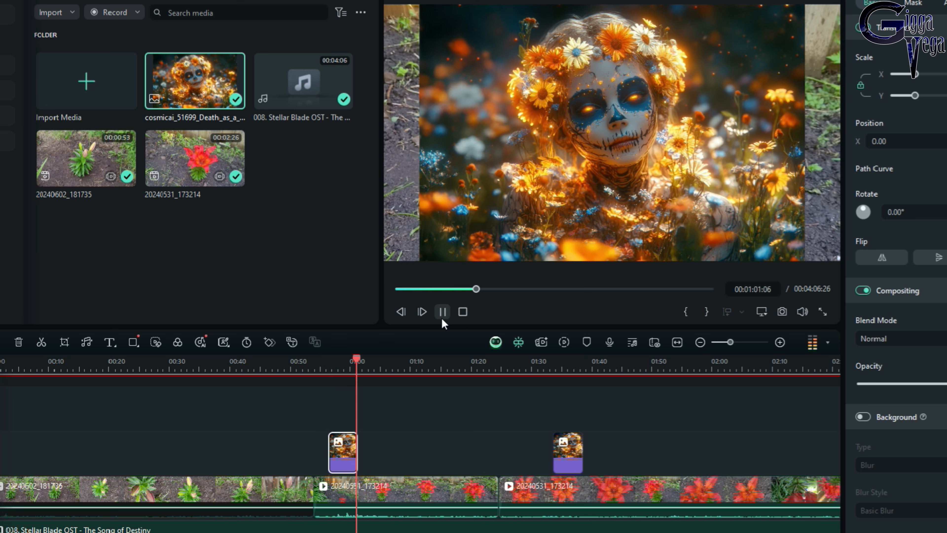
left_click(442, 312)
left_click(441, 500)
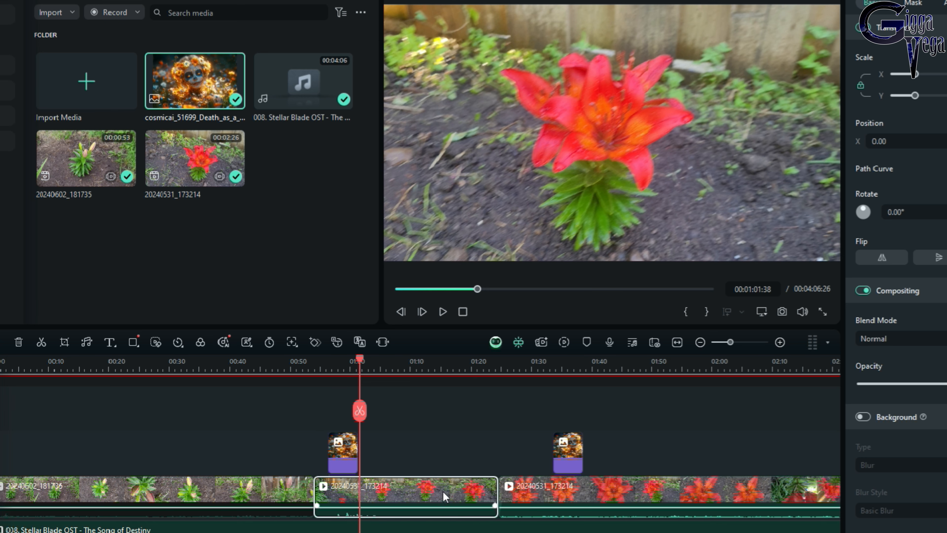
right_click(443, 491)
left_click(479, 232)
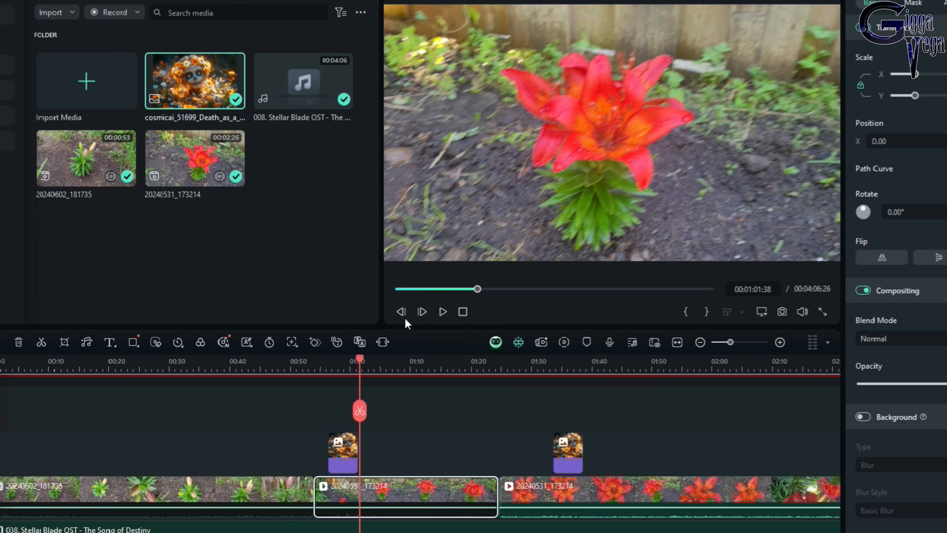
left_click(347, 370)
left_click(443, 312)
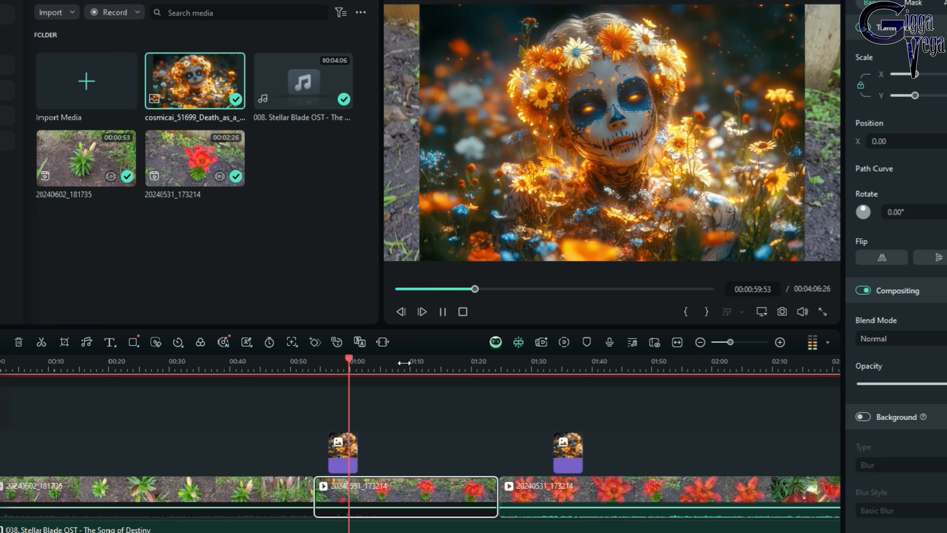
key("space")
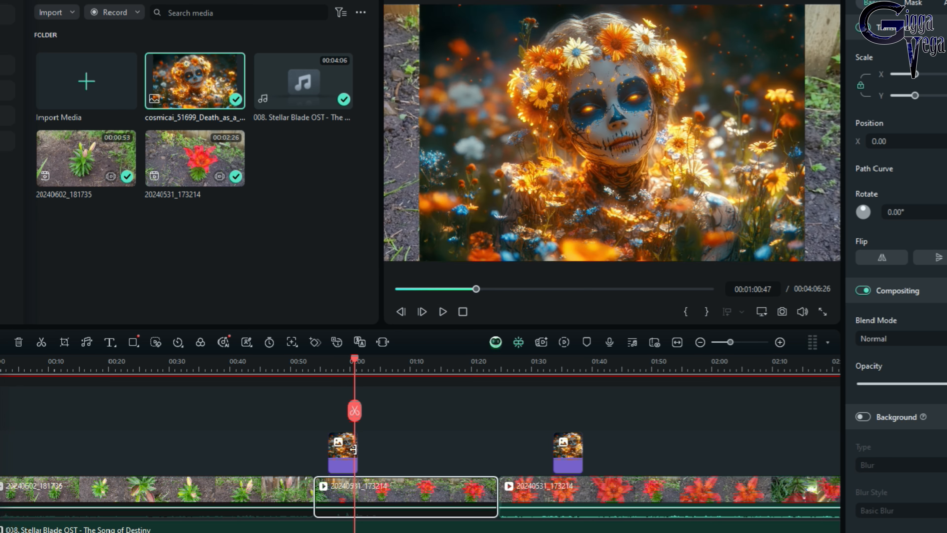
left_click(353, 450)
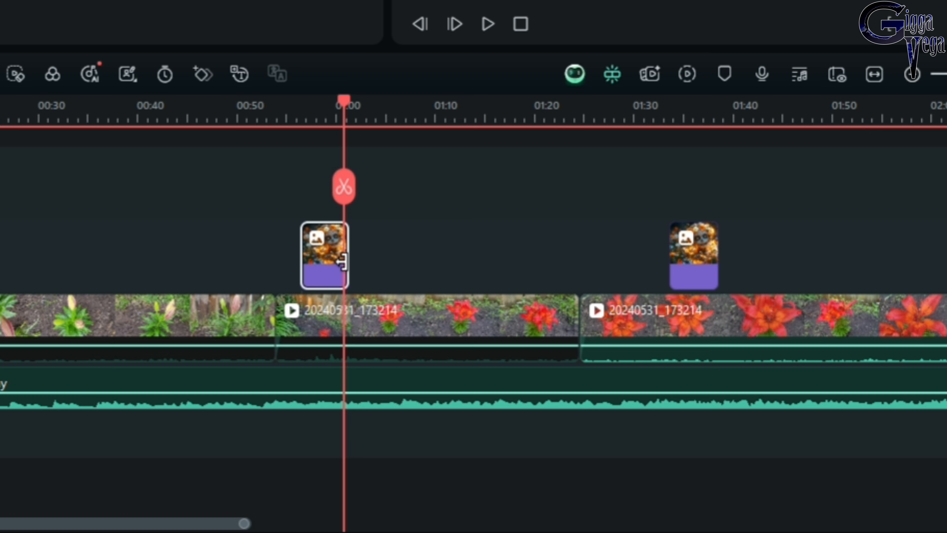
Drag the first image clip's right edge to lengthen it, then select the image in the preview
left_click_drag(342, 259, 484, 247)
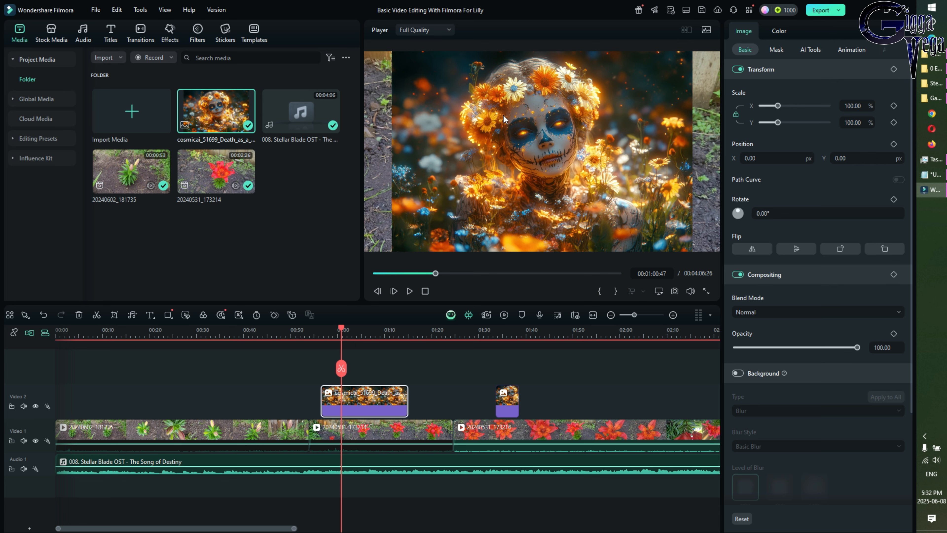
left_click(503, 113)
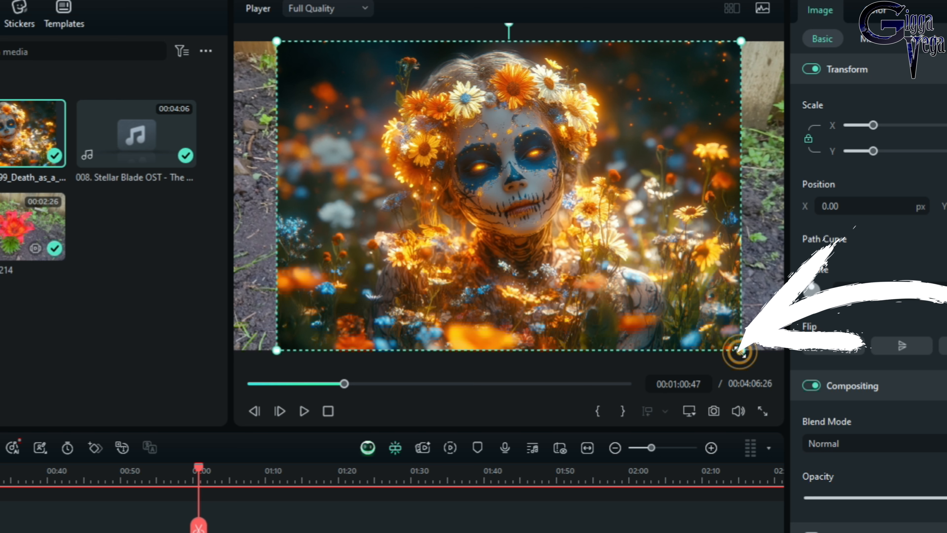
Scale the cosmicai image to 34.50%, move it to the top-left corner, and preview the placement
left_click_drag(741, 352, 437, 142)
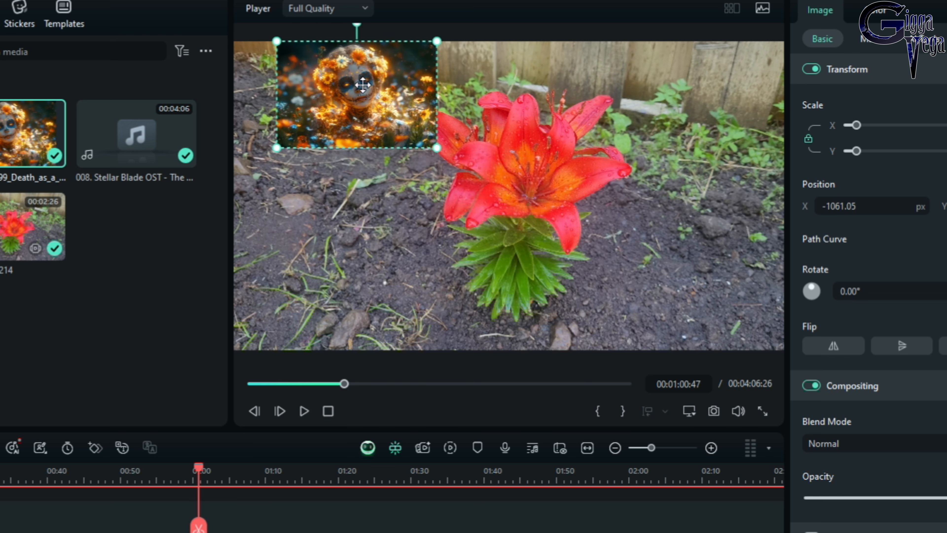
left_click_drag(355, 80, 337, 112)
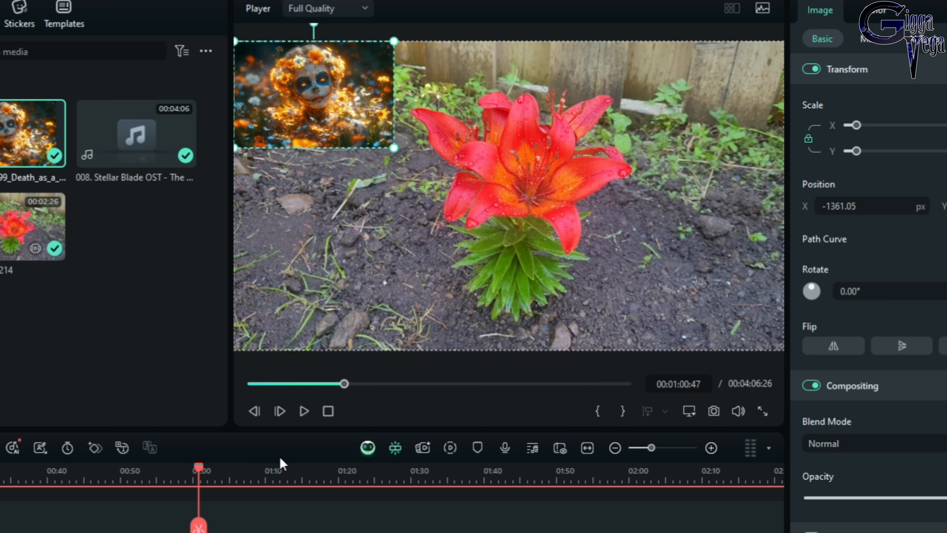
left_click(304, 411)
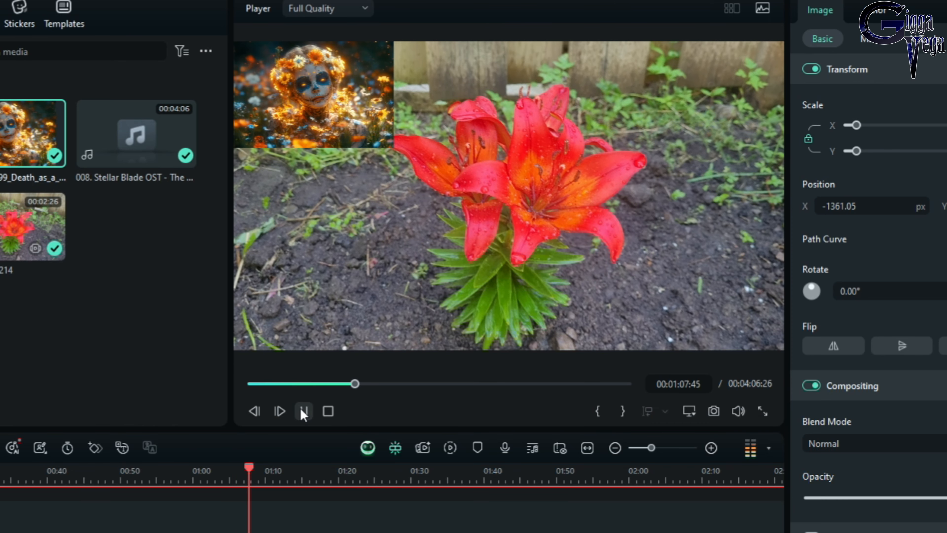
left_click(303, 412)
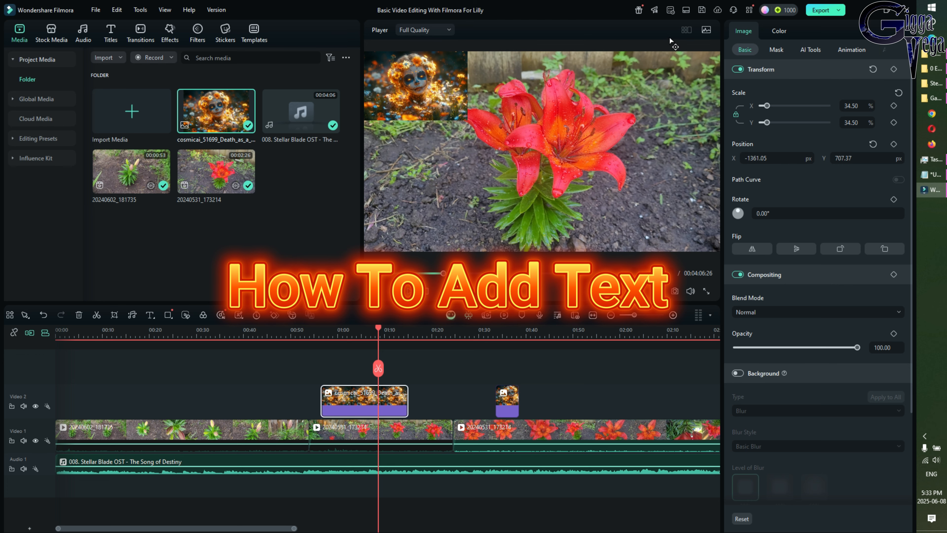
Save, then add the Trending Default Title above the overlay at the playhead, 01:08:39
left_click(701, 10)
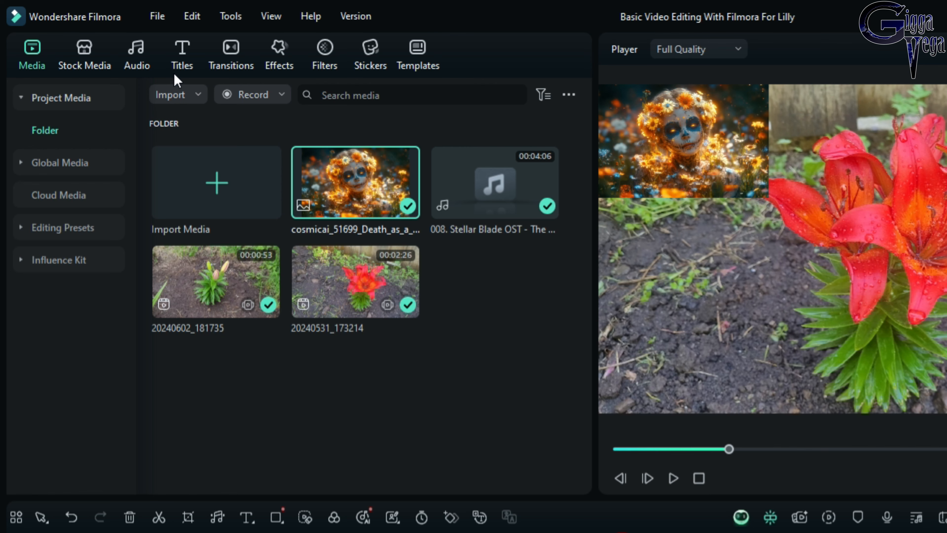
left_click(181, 54)
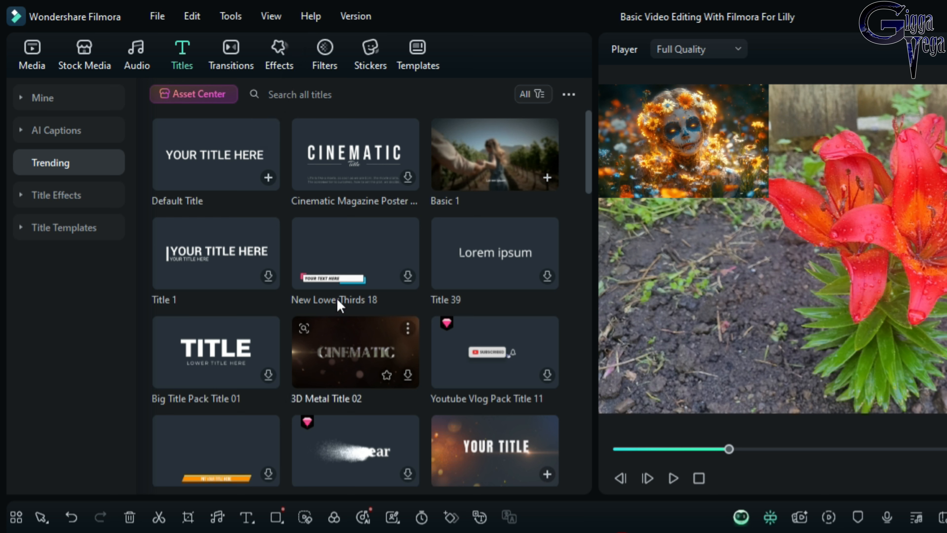
left_click(205, 155)
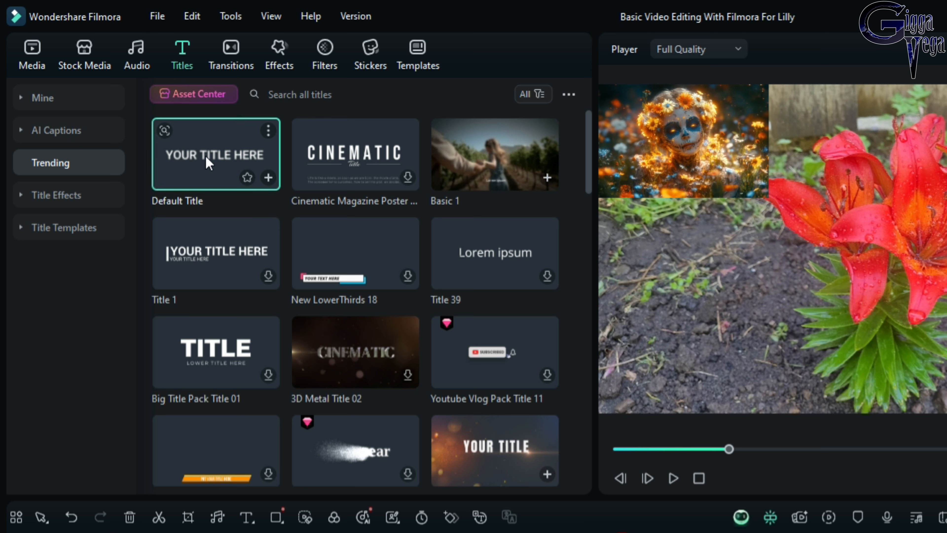
left_click_drag(209, 164, 628, 532)
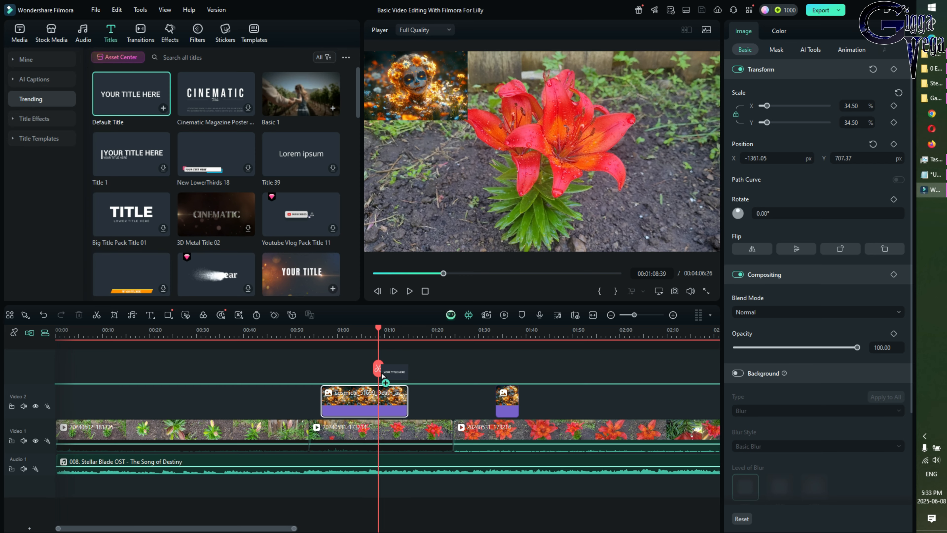
left_click_drag(382, 374, 390, 385)
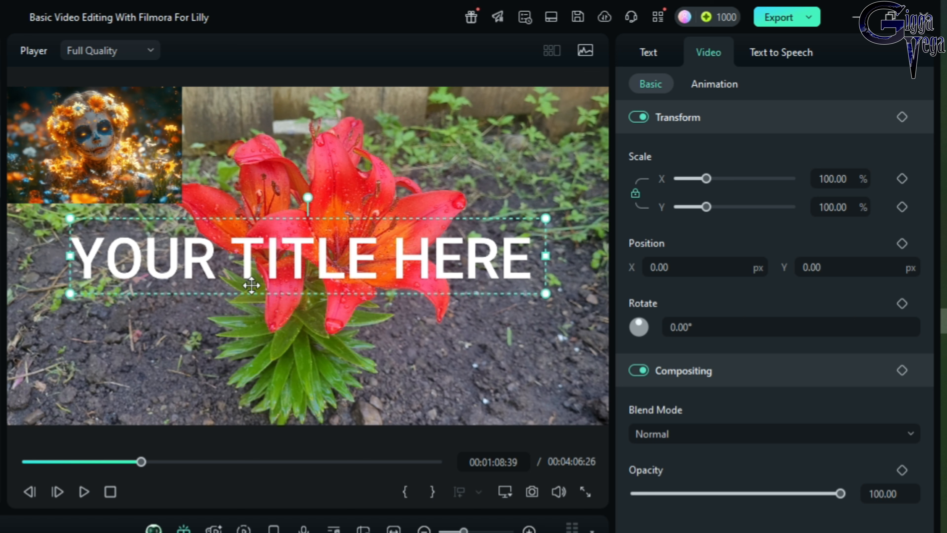
Replace the title placeholder with 'How To Edit Videos' and 'With Filmora' on a second line
left_click(650, 56)
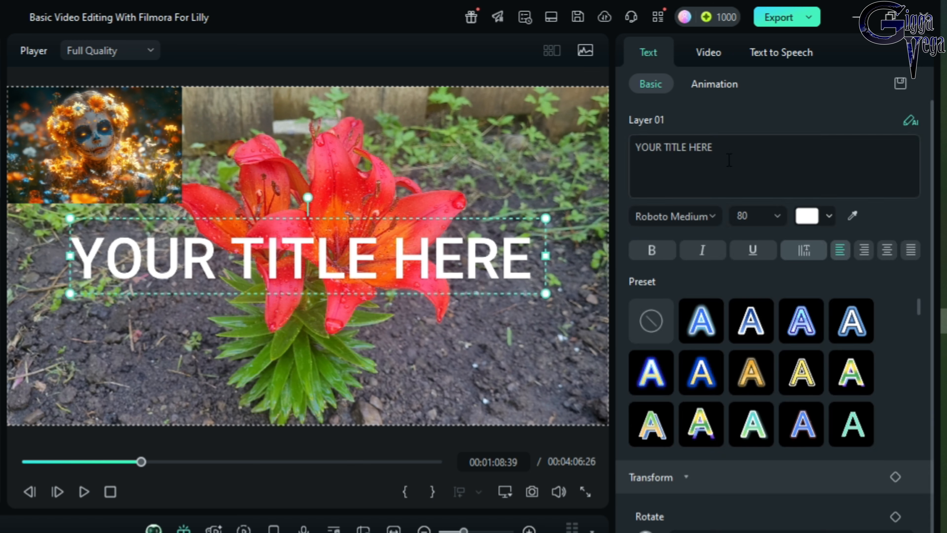
left_click_drag(761, 145, 623, 147)
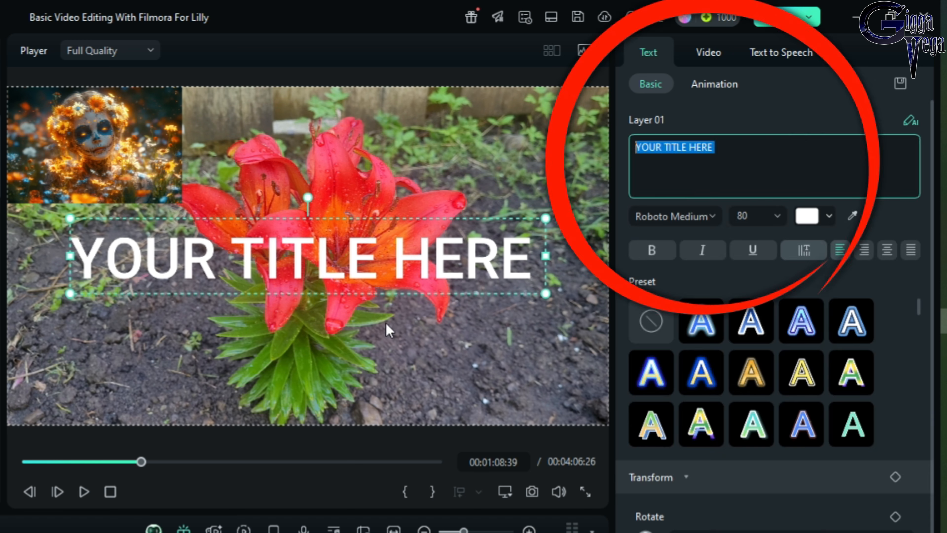
type("How")
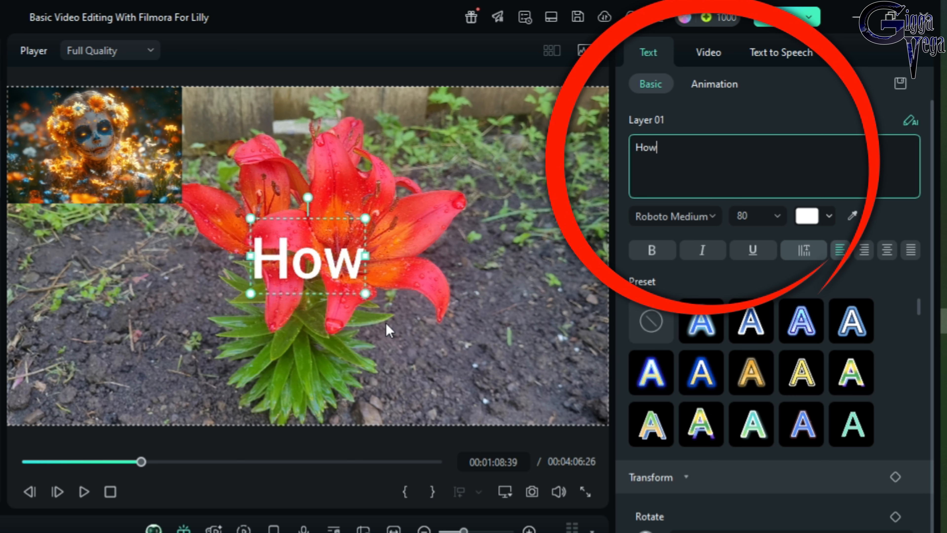
type(" To Edi")
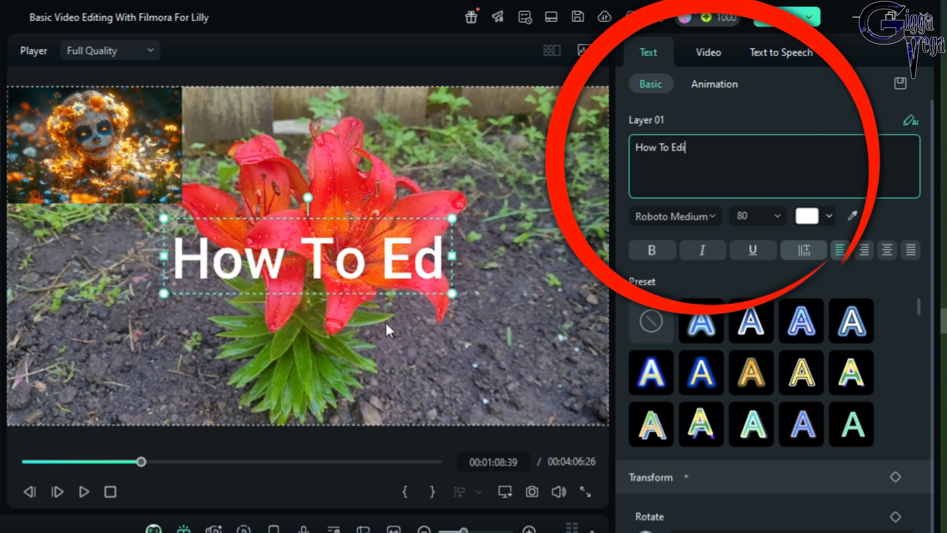
type("t Videos")
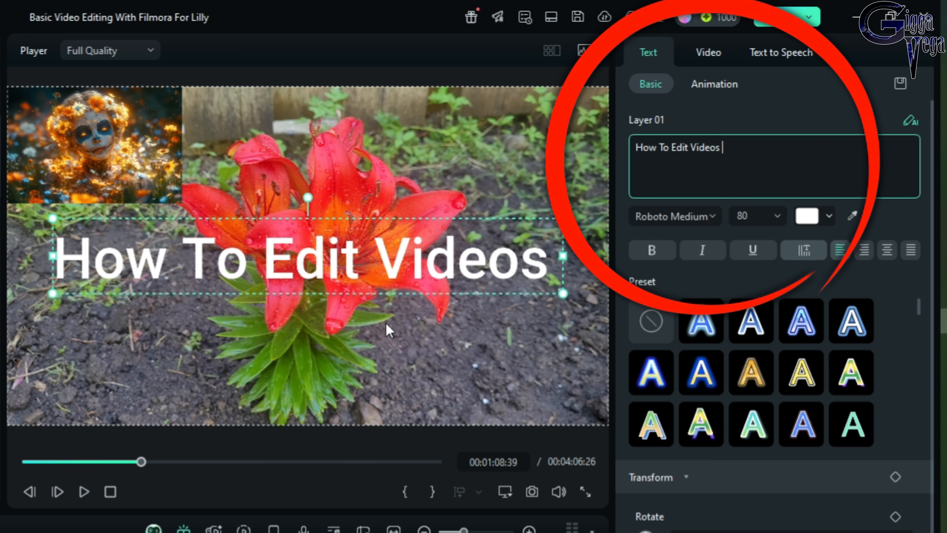
key("Return")
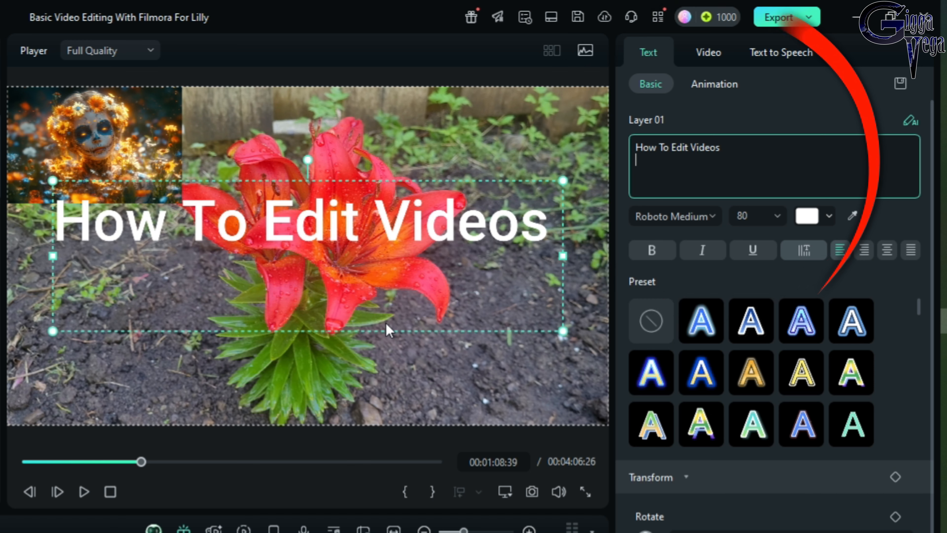
type("With")
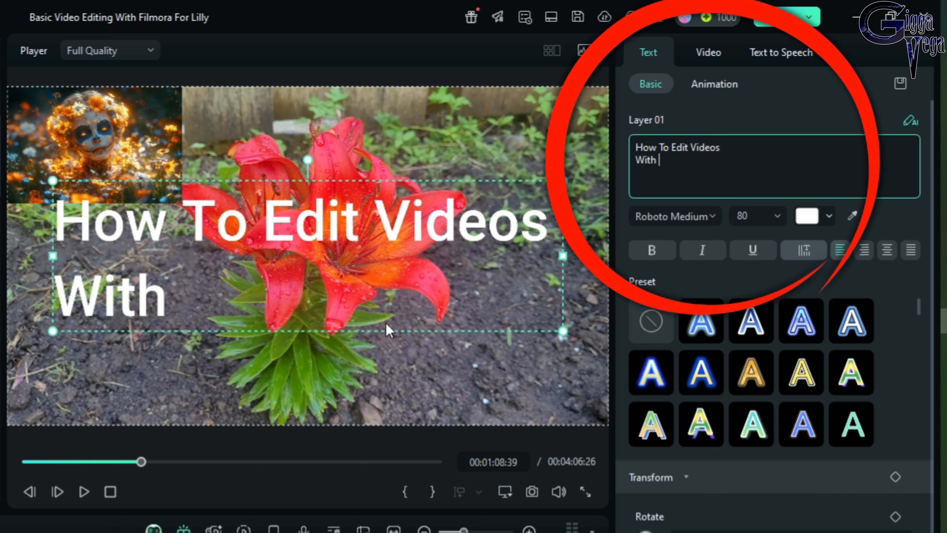
type(" Filmora")
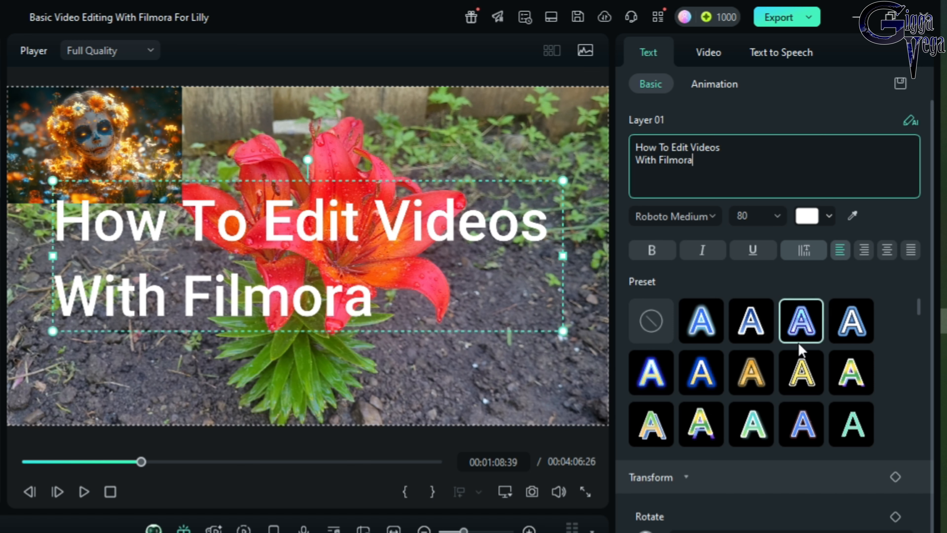
scroll(849, 381, "down", 2)
scroll(850, 385, "down", 1)
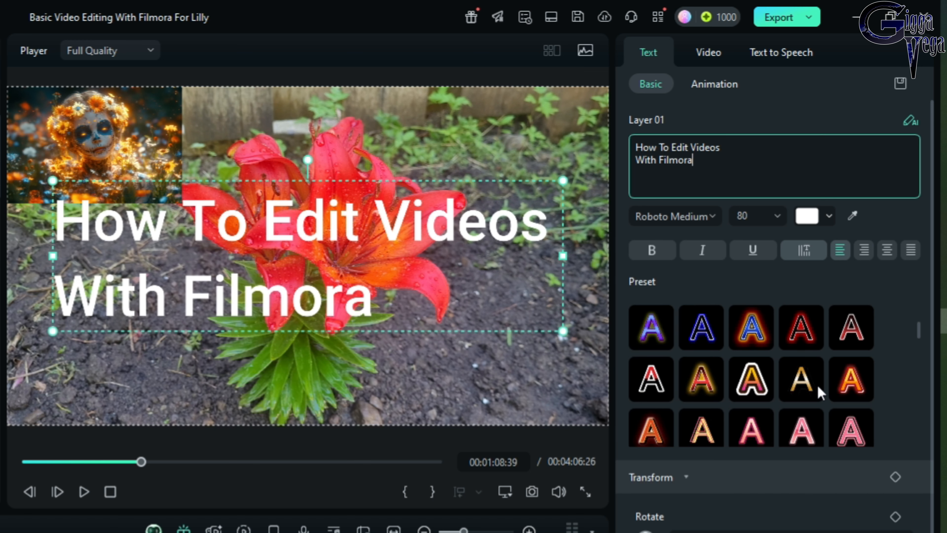
left_click(647, 381)
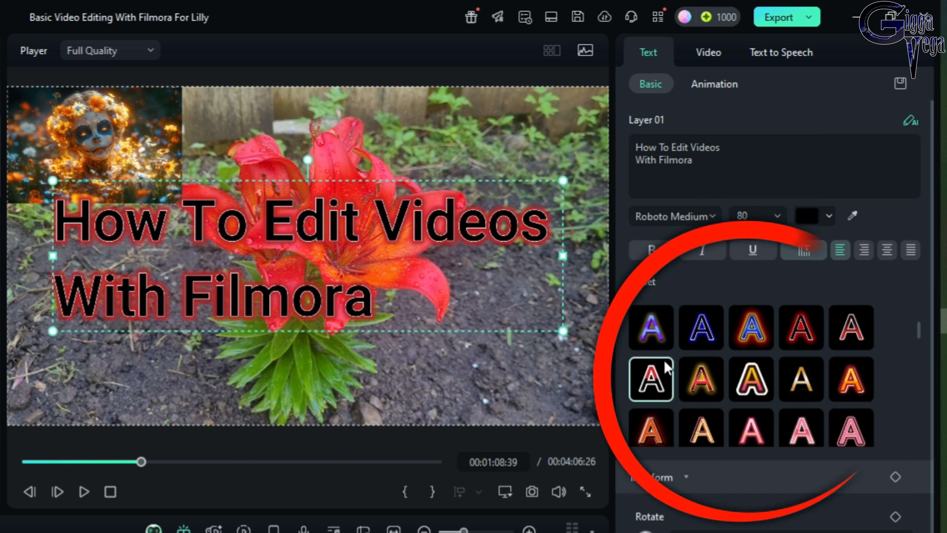
left_click(647, 328)
left_click(695, 385)
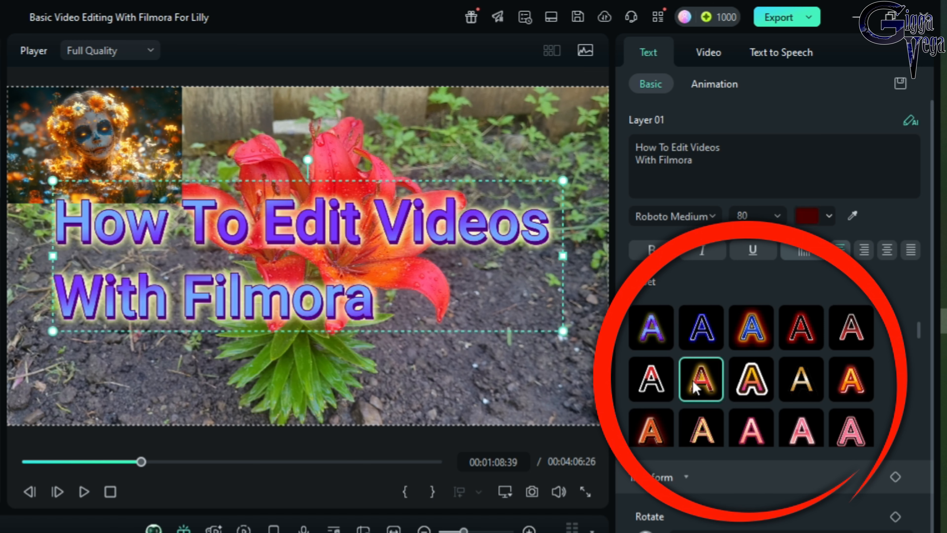
left_click(851, 429)
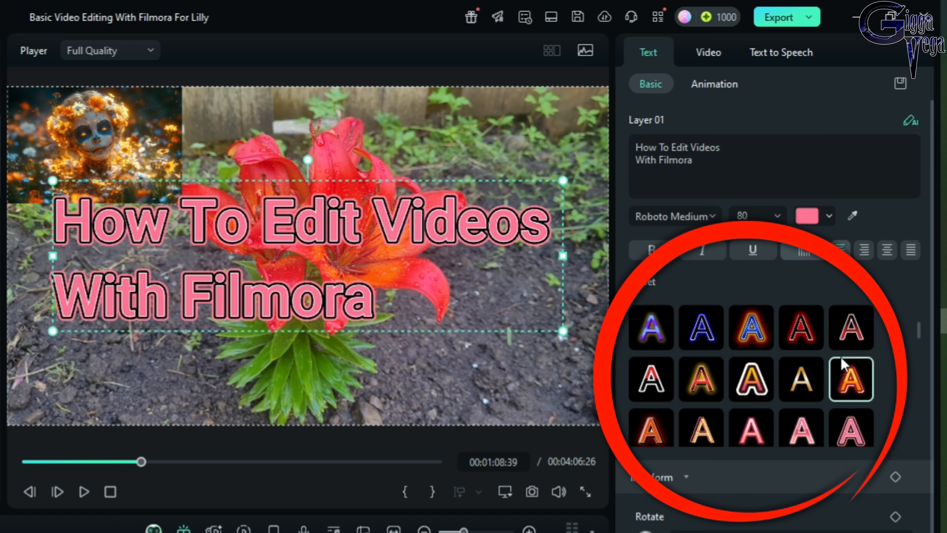
left_click(851, 328)
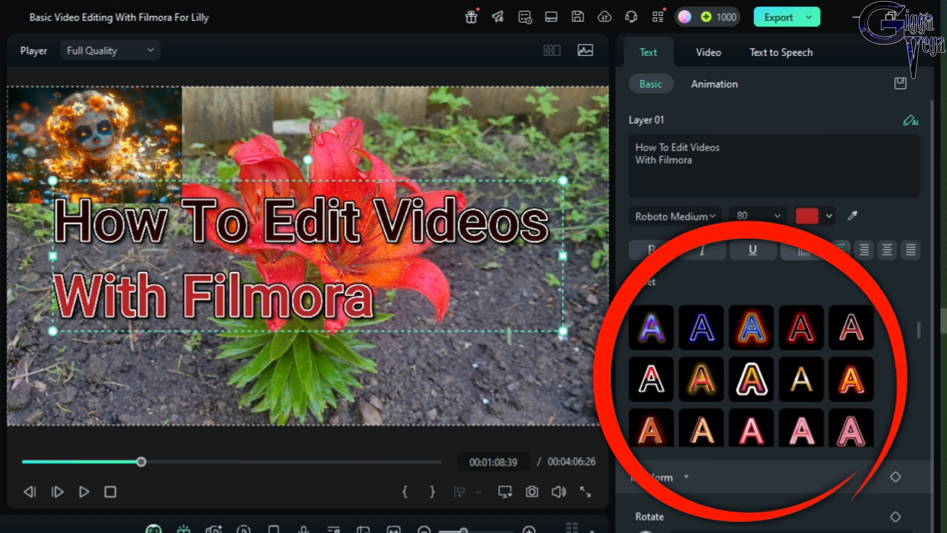
scroll(681, 398, "up", 3)
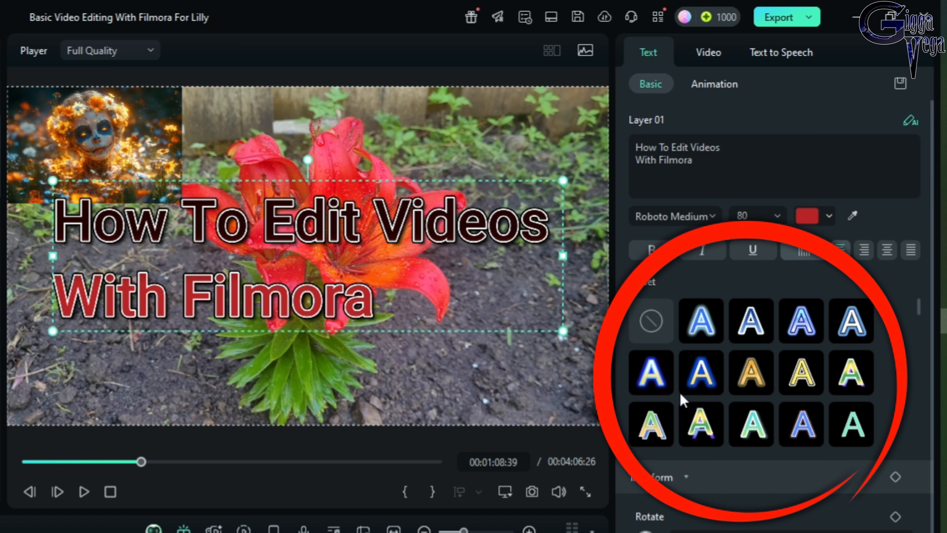
left_click(636, 321)
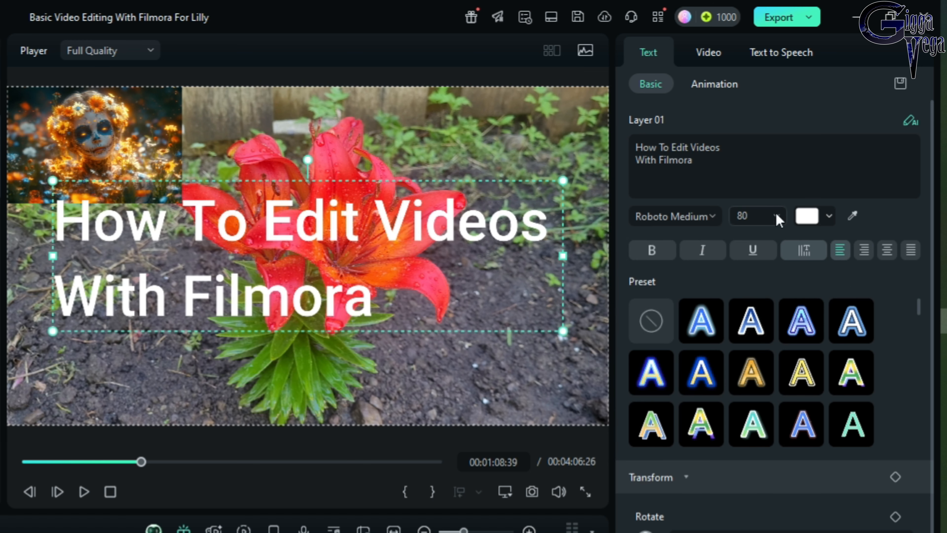
Try black, green and purple for the title text, settle on white, and play the video
left_click(810, 220)
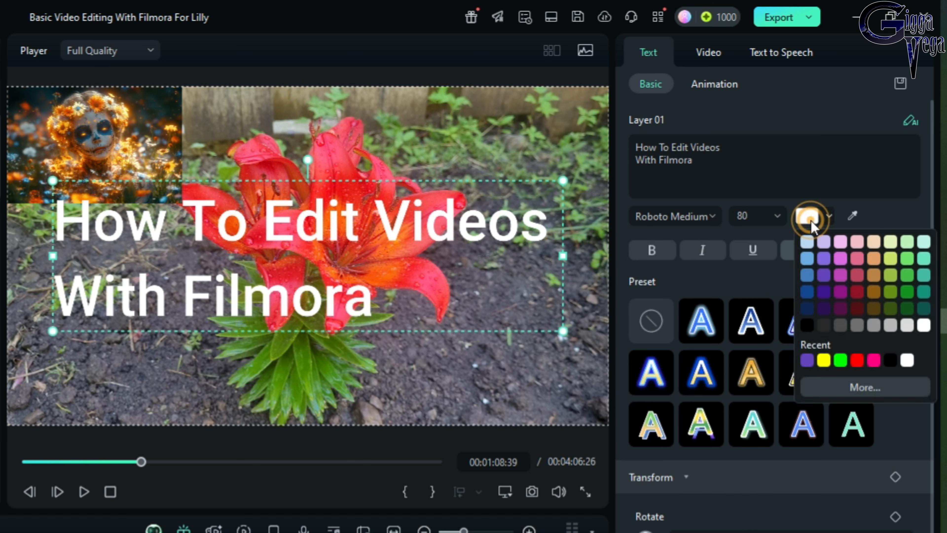
left_click(890, 360)
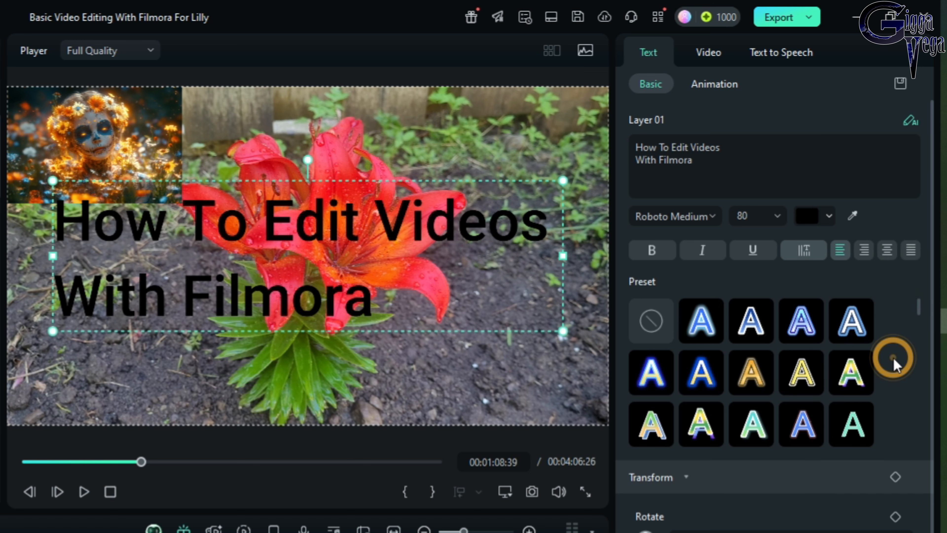
left_click(810, 220)
left_click(840, 360)
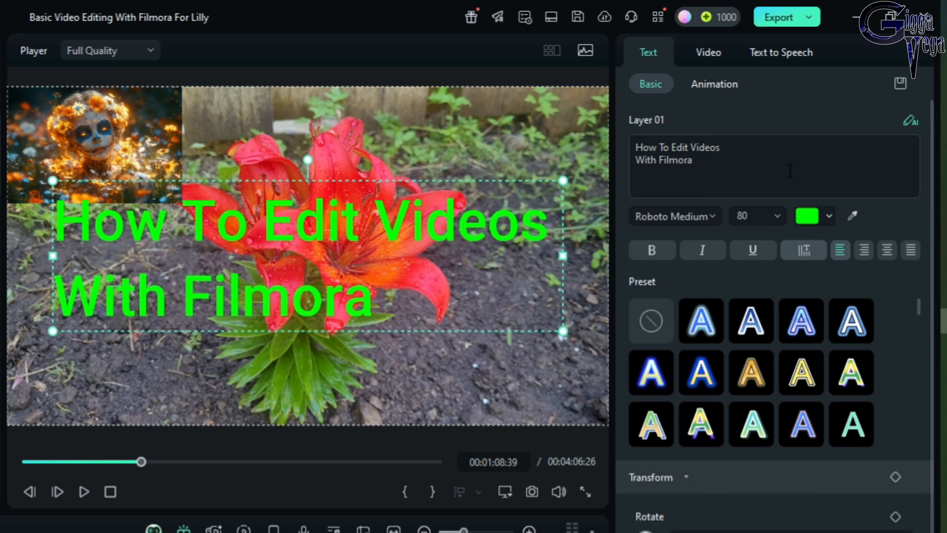
left_click(813, 220)
left_click(806, 360)
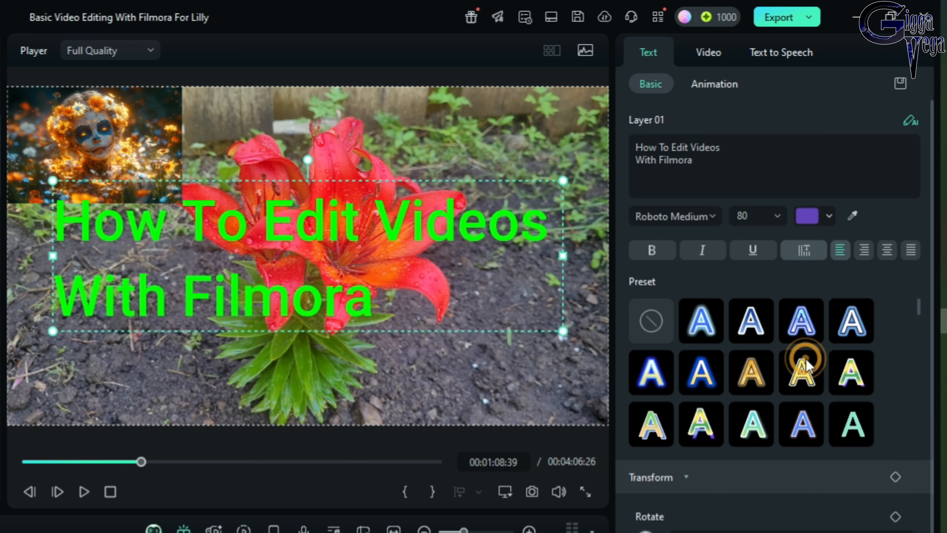
left_click(807, 216)
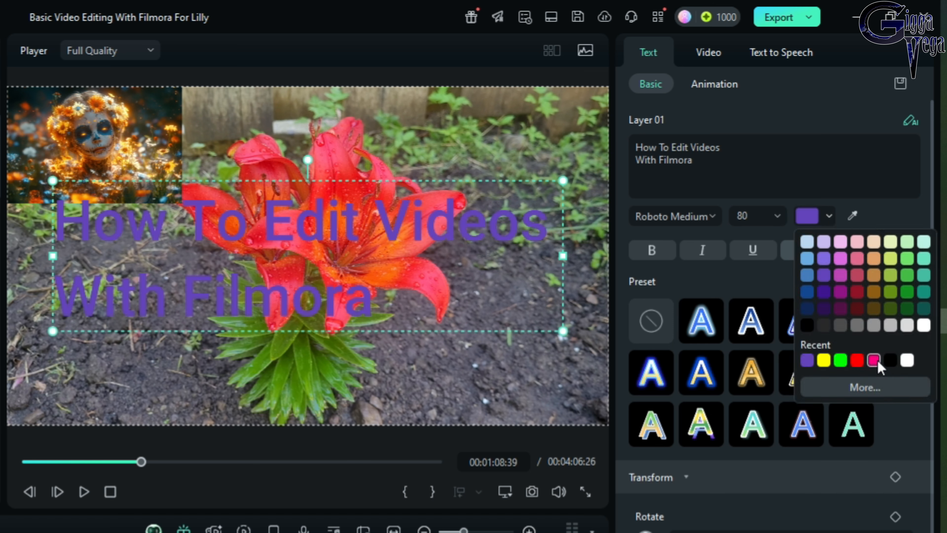
left_click(890, 360)
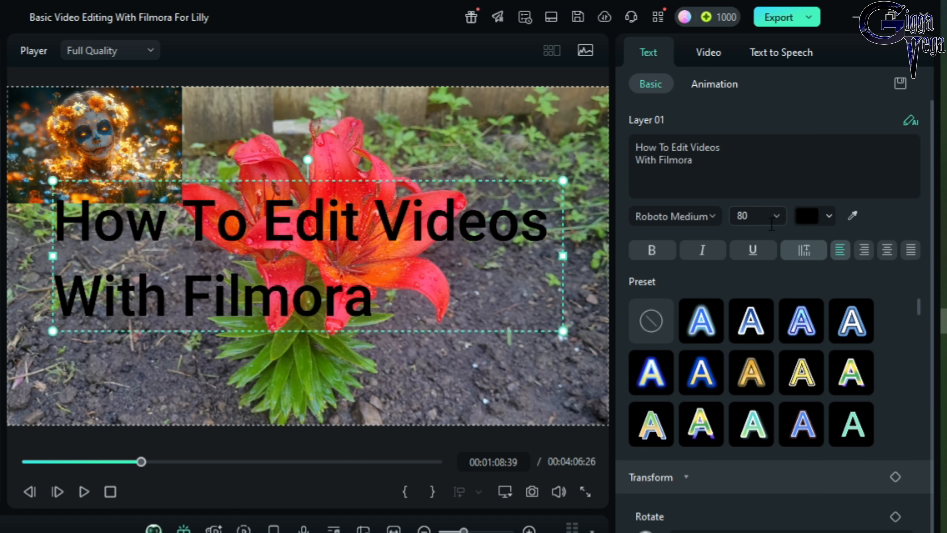
left_click(811, 220)
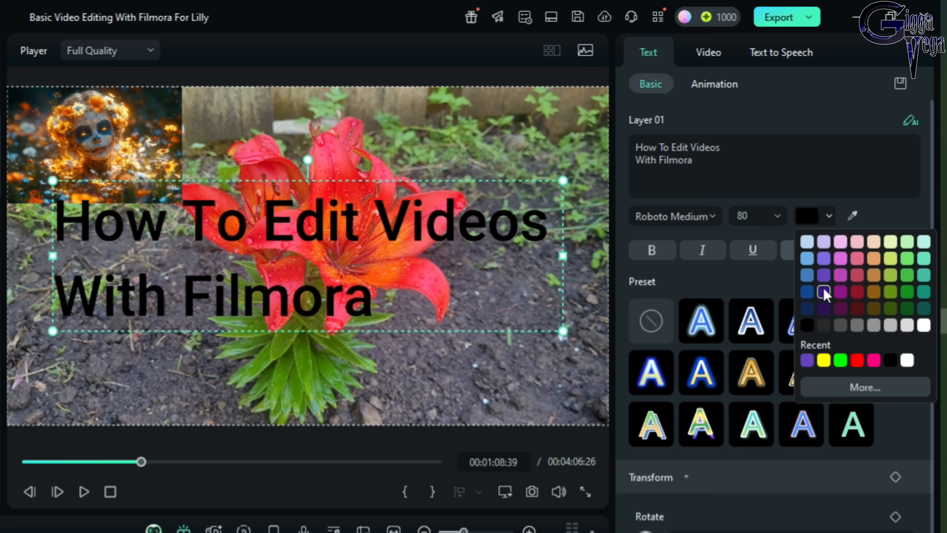
left_click(914, 358)
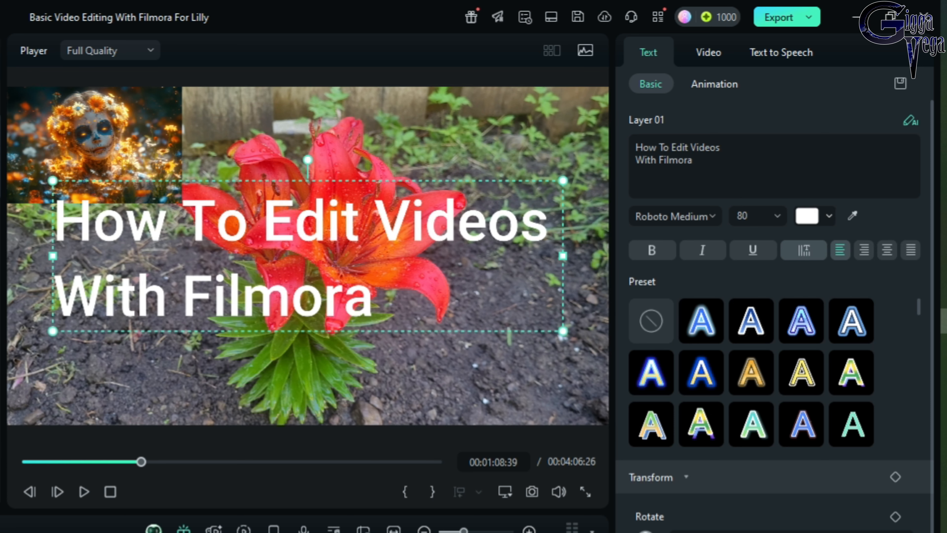
left_click(84, 492)
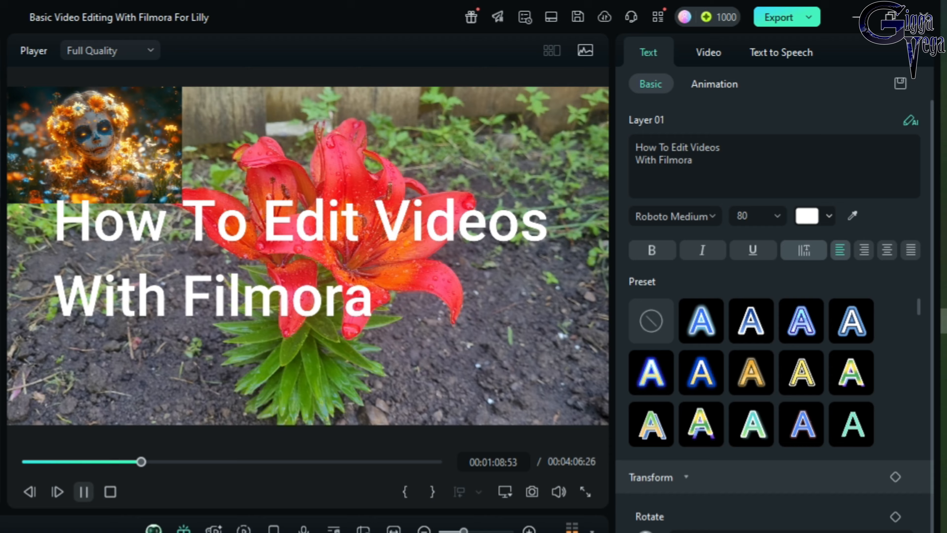